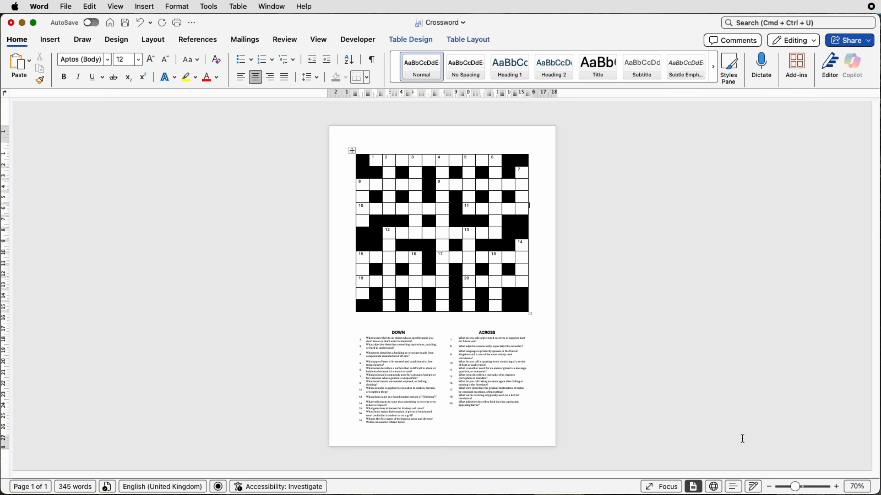
# - Create a new blank document and insert a table with 13 columns and 13 rows
pyautogui.press('super+n')
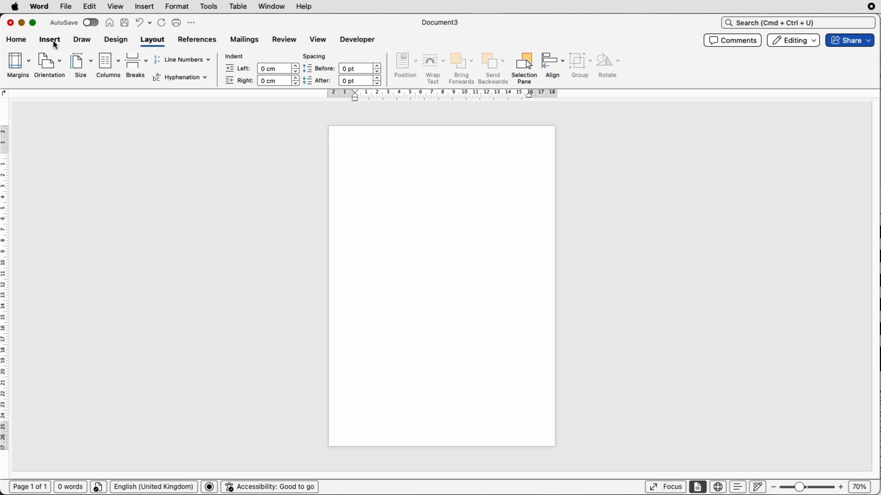
pyautogui.click(55, 42)
pyautogui.click(98, 61)
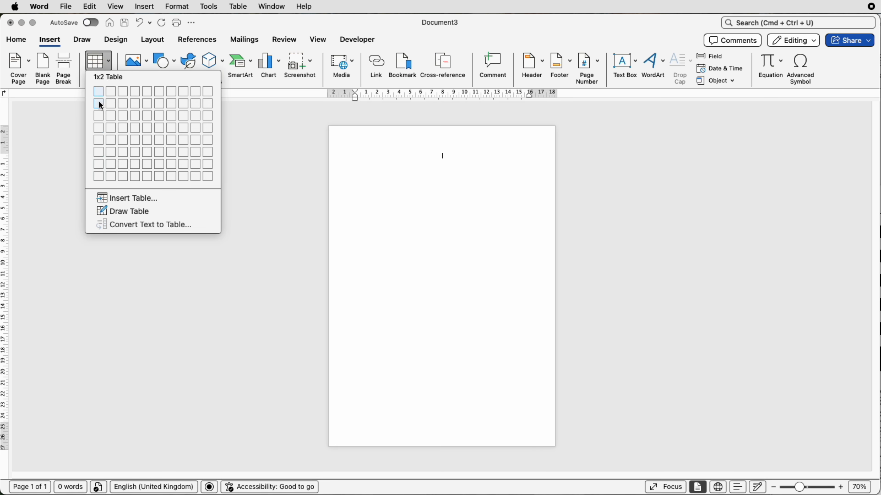
pyautogui.click(118, 203)
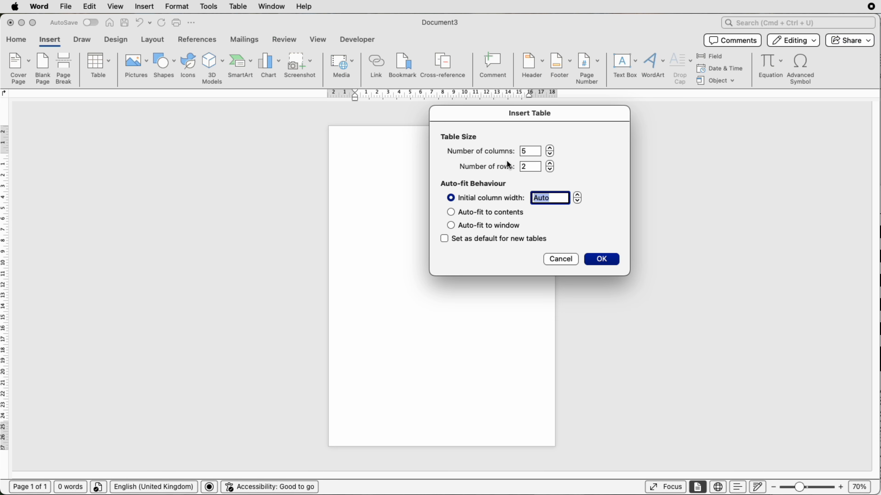
pyautogui.click(524, 153)
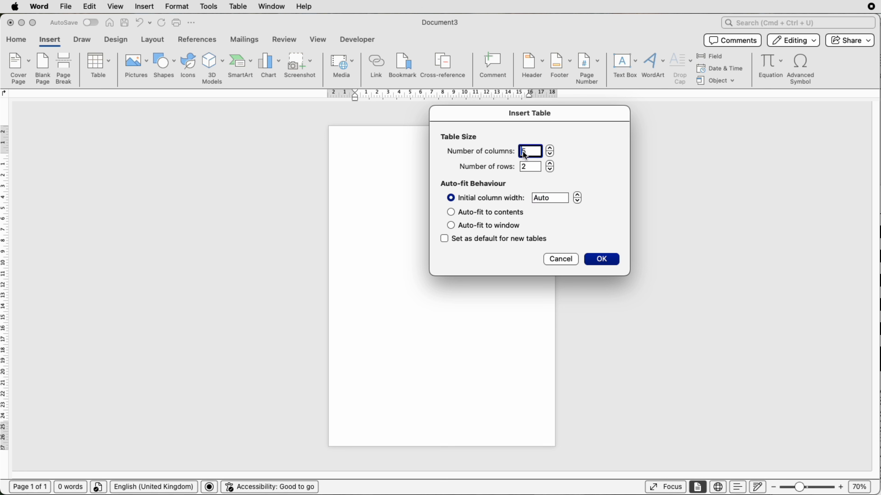
pyautogui.press('BackSpace')
pyautogui.write('13')
pyautogui.click(535, 166)
pyautogui.write('13')
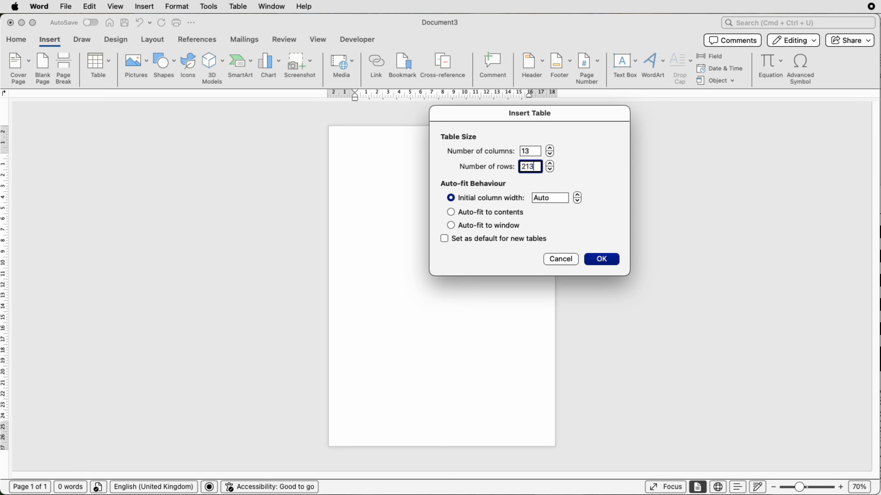
pyautogui.press('BackSpace')
pyautogui.press('BackSpace')
pyautogui.press('BackSpace')
pyautogui.write('1')
pyautogui.click(597, 263)
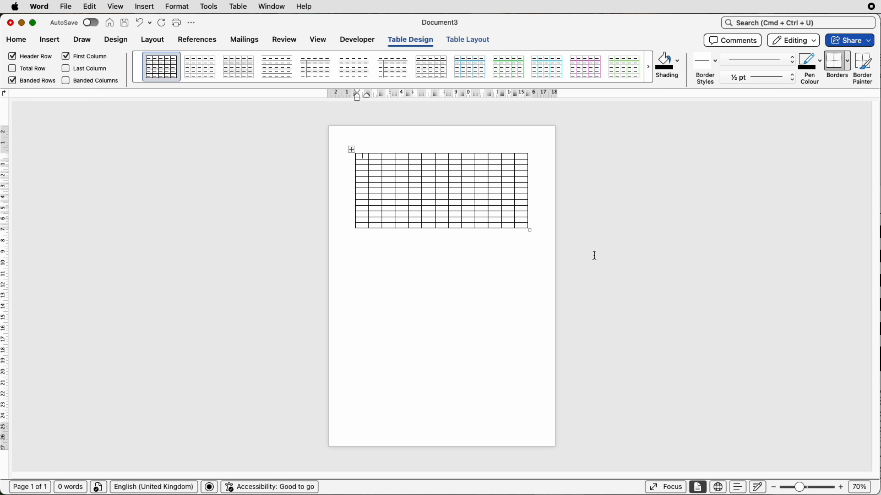
# - Set all table rows to 1.2 cm high and centre the cell contents vertically and horizontally
pyautogui.moveTo(799, 488); pyautogui.dragTo(805, 488)
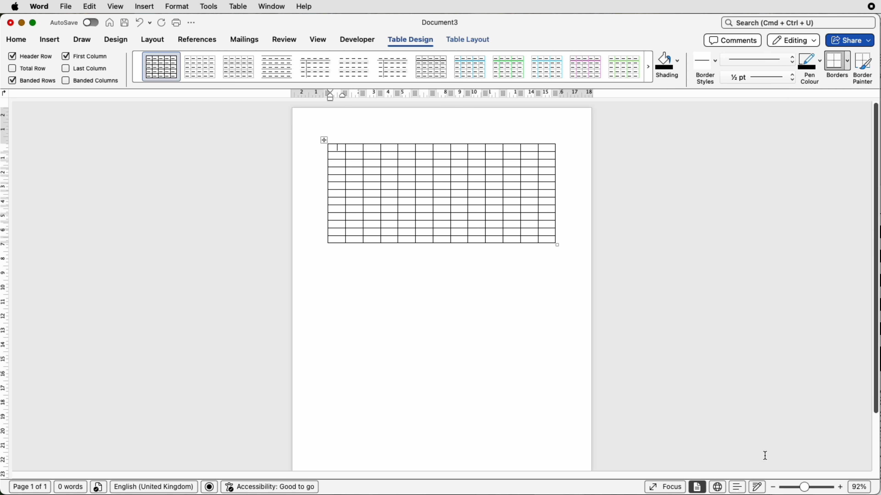
pyautogui.click(323, 140)
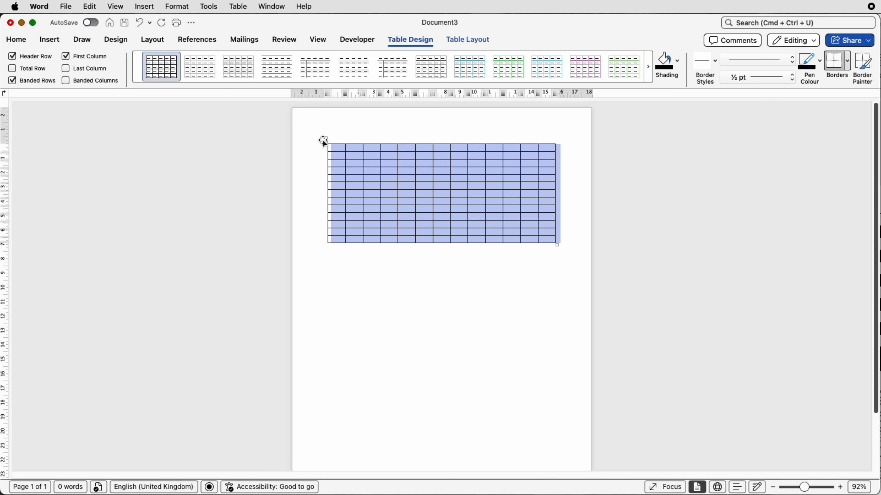
pyautogui.click(472, 46)
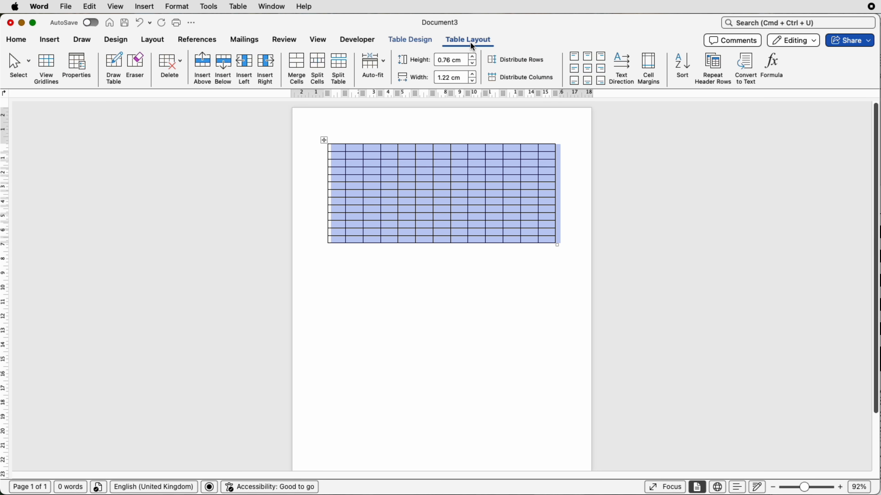
pyautogui.click(474, 58)
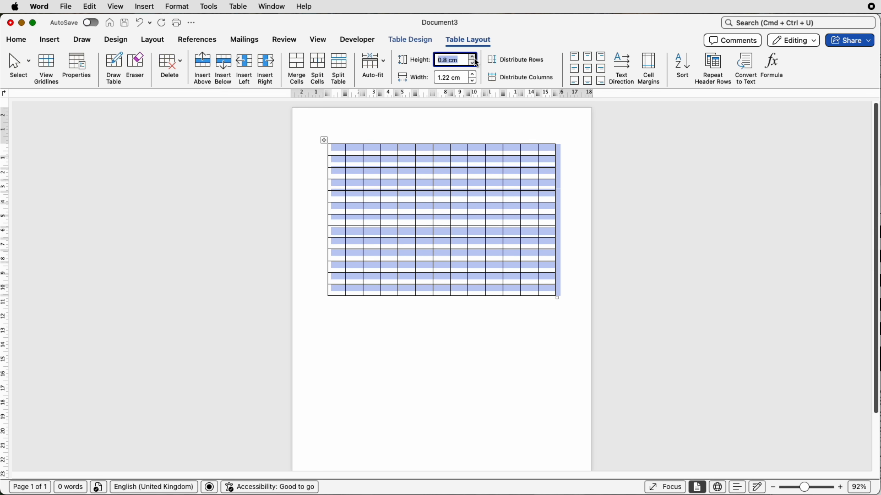
pyautogui.click(476, 60)
pyautogui.click(475, 59)
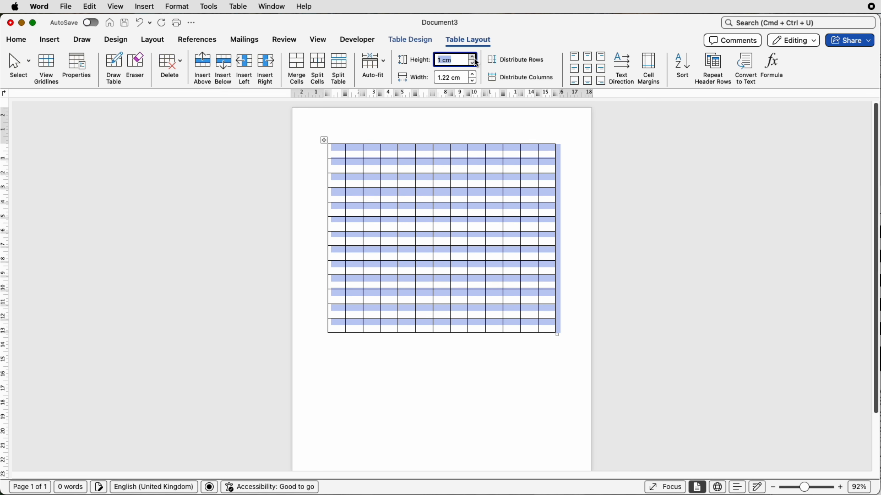
pyautogui.click(475, 59)
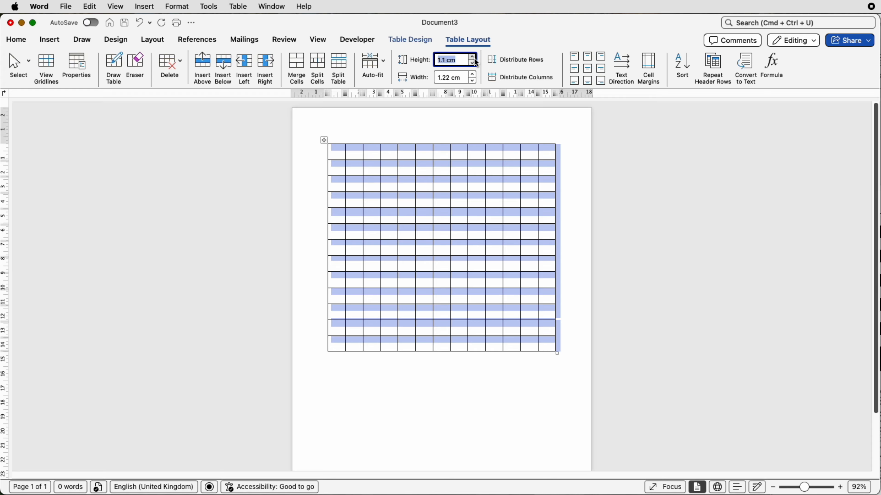
pyautogui.click(475, 59)
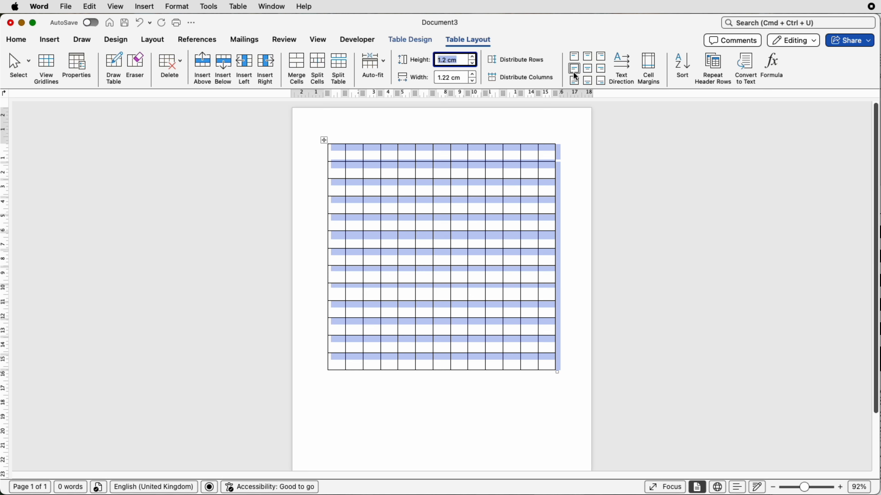
pyautogui.click(587, 70)
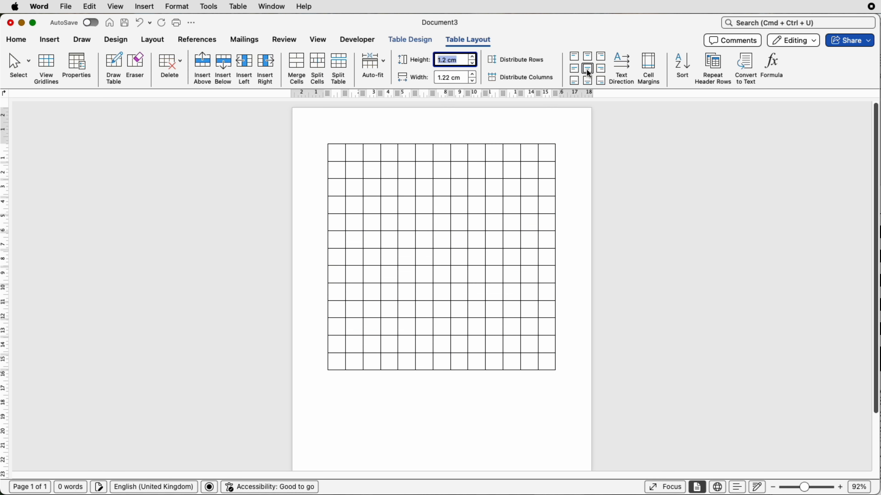
pyautogui.click(407, 160)
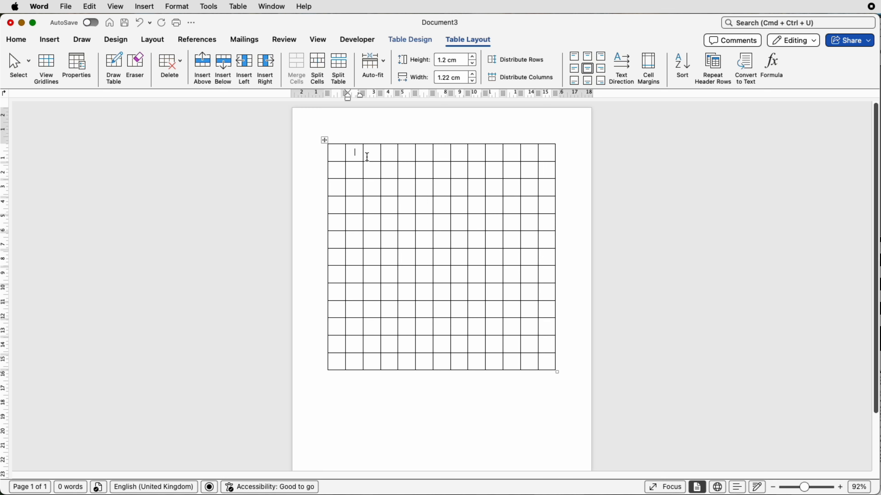
# - Set the font size of the whole table to 18 pt
pyautogui.click(359, 155)
pyautogui.write('s')
pyautogui.press('BackSpace')
pyautogui.click(325, 139)
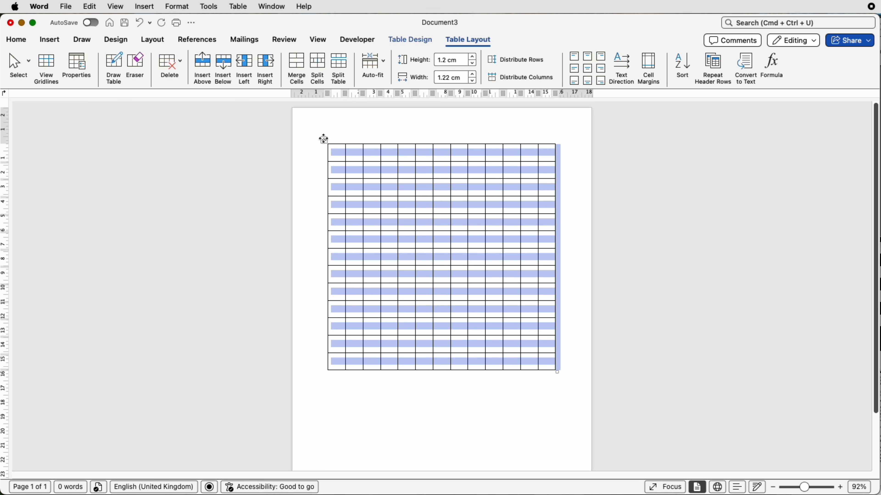
pyautogui.click(23, 41)
pyautogui.click(139, 64)
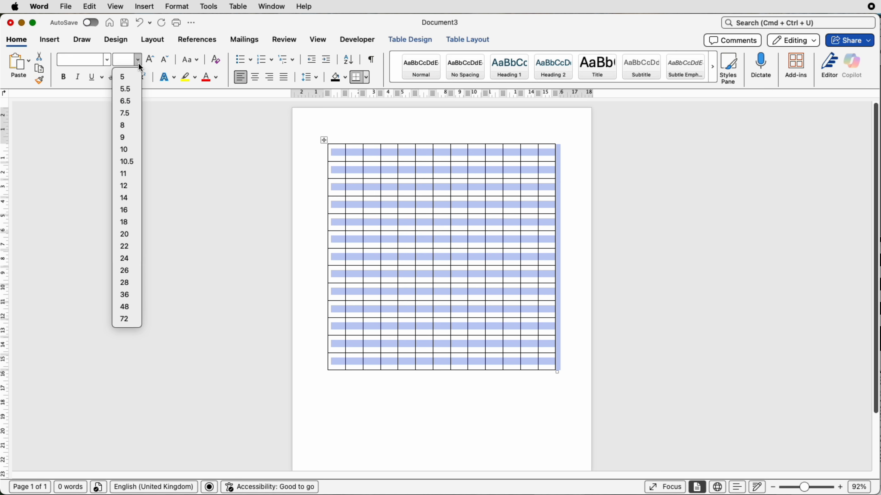
pyautogui.click(124, 222)
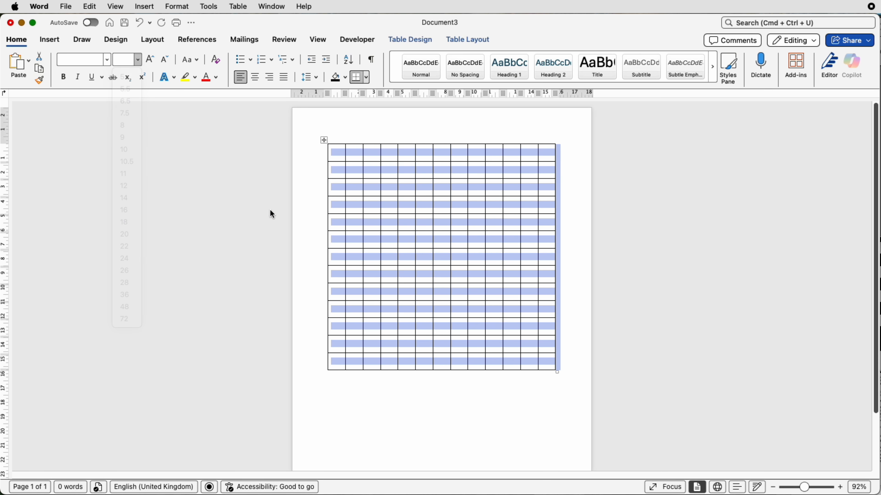
pyautogui.click(359, 155)
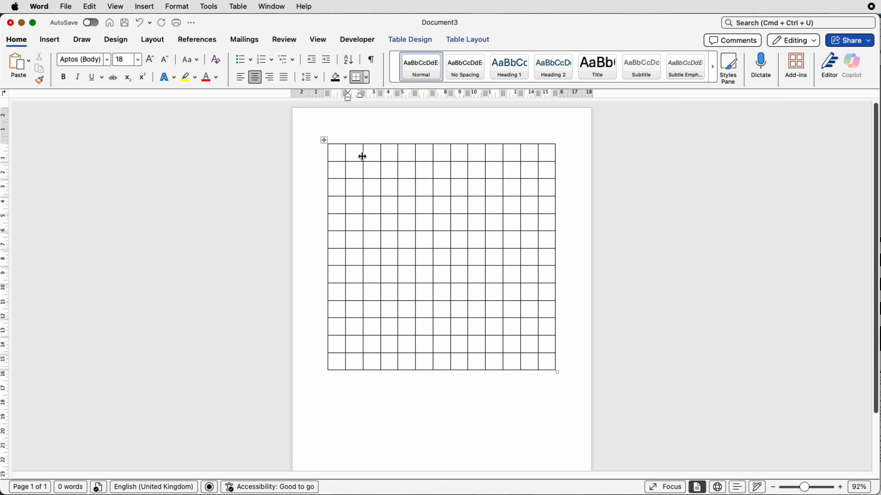
# - Enter STOCKPILES across the top row, one letter per cell, starting in the second column
pyautogui.write('S')
pyautogui.press('Tab')
pyautogui.write('T')
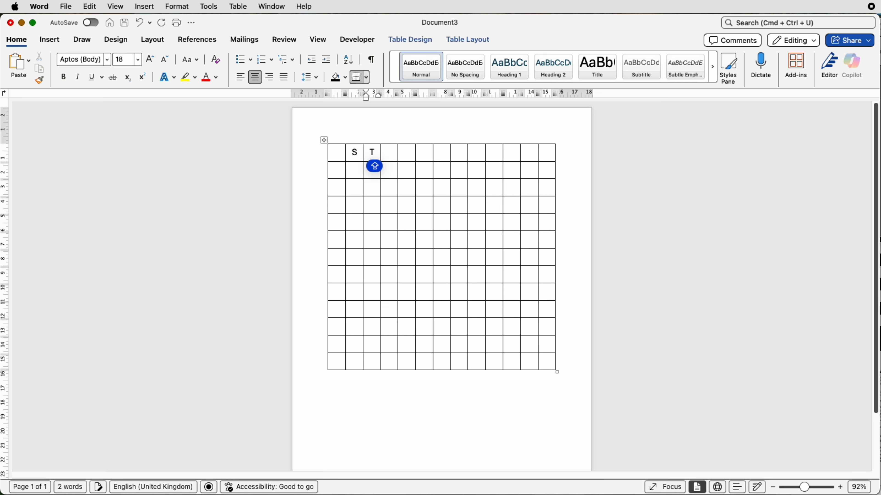
pyautogui.press('Tab')
pyautogui.write('O')
pyautogui.press('Tab')
pyautogui.write('C')
pyautogui.press('Tab')
pyautogui.press('Tab')
pyautogui.press('Tab')
pyautogui.write('I')
pyautogui.press('Tab')
pyautogui.write('L')
pyautogui.press('Tab')
pyautogui.write('E')
pyautogui.press('Tab')
pyautogui.write('S')
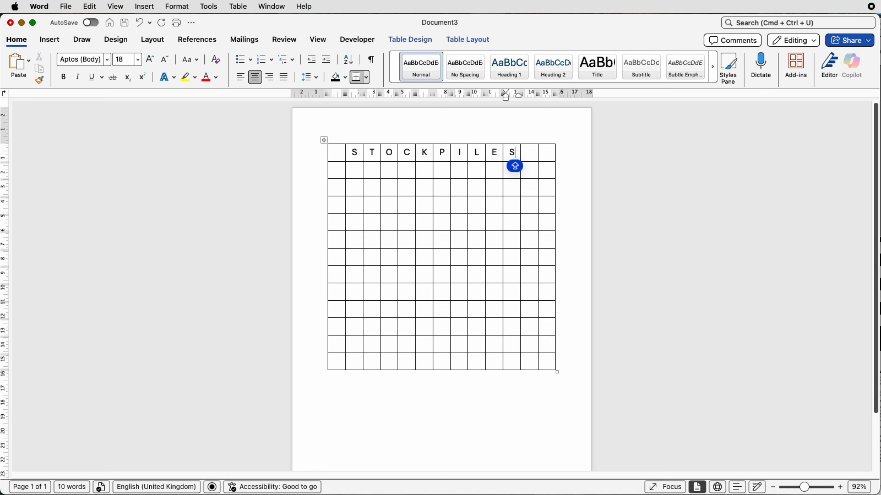
# - Fill in THING, CRYPTIC and PREFABRICATED downward from the letters of the top row
pyautogui.click(375, 169)
pyautogui.write('H')
pyautogui.press('Down')
pyautogui.write('I')
pyautogui.press('Down')
pyautogui.write('N')
pyautogui.press('Down')
pyautogui.write('G')
pyautogui.press('Down')
pyautogui.click(408, 169)
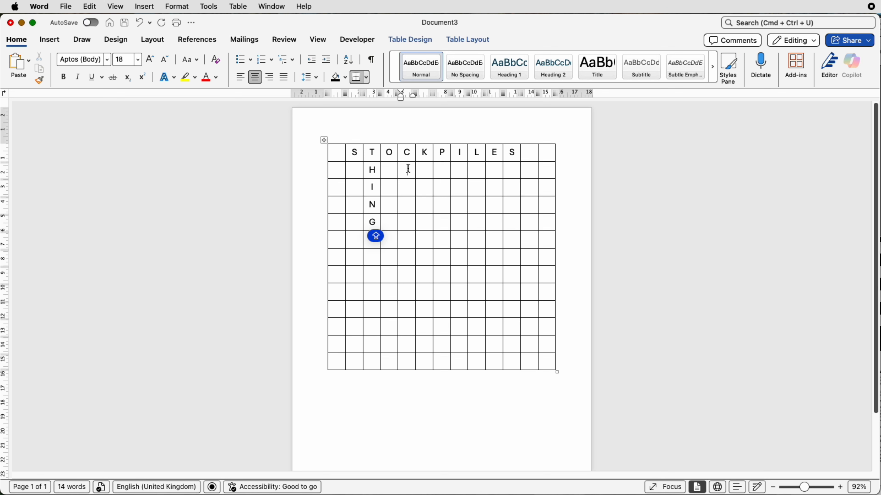
pyautogui.write('R')
pyautogui.press('Down')
pyautogui.write('Y')
pyautogui.press('Down')
pyautogui.write('P')
pyautogui.press('Down')
pyautogui.write('T')
pyautogui.press('Down')
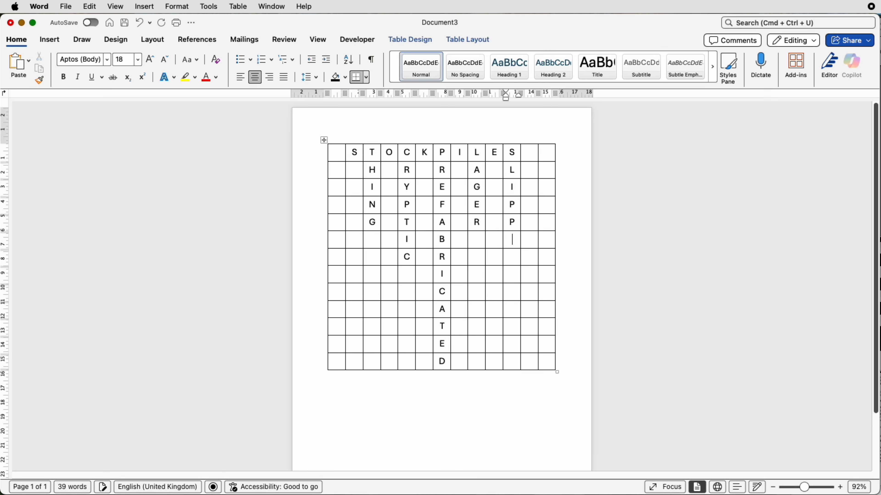
pyautogui.write('ER')
# - Fill in BRINY, ENGLISH, REGATTA and REPLY across and THEY, LAGER and SLIPPER down
pyautogui.click(548, 171)
pyautogui.write('THEY')
pyautogui.click(343, 187)
pyautogui.write('BRIN')
pyautogui.press('BackSpace')
pyautogui.press('Up')
pyautogui.press('BackSpace')
pyautogui.press('Up')
pyautogui.press('BackSpace')
pyautogui.press('Up')
pyautogui.press('Right')
pyautogui.write('R')
pyautogui.click(392, 192)
pyautogui.write('N')
pyautogui.click(460, 190)
pyautogui.write('N')
pyautogui.click(495, 189)
pyautogui.write('L')
pyautogui.click(531, 188)
pyautogui.write('S')
pyautogui.click(338, 223)
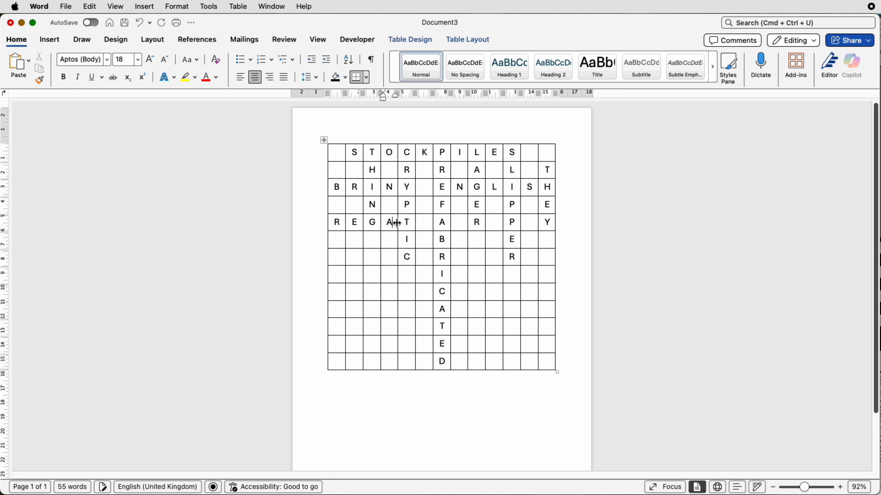
# - Enter MUCKRAKER across the seventh row and start DENY down the last column
pyautogui.click(427, 259)
pyautogui.write('K')
pyautogui.click(461, 258)
pyautogui.write('A')
pyautogui.click(477, 258)
pyautogui.write('K')
pyautogui.click(495, 258)
pyautogui.write('E')
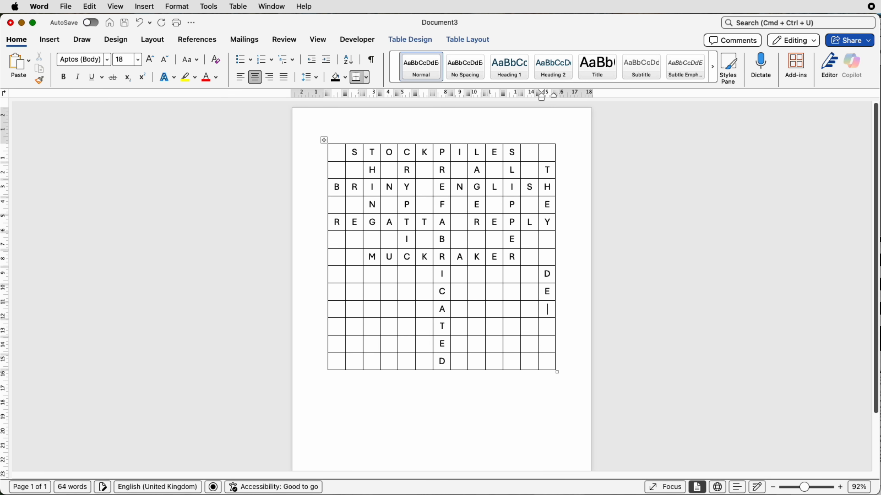
# - Fill in RESIT, CORRODE and BLANKET across and RUBY and the remaining down letters in the lower rows
pyautogui.click(338, 287)
pyautogui.write('RE')
pyautogui.click(389, 288)
pyautogui.write('IT')
pyautogui.click(459, 288)
pyautogui.write('ORROD')
pyautogui.click(336, 305)
pyautogui.write('UBY')
pyautogui.press('Right')
pyautogui.write('NKE')
pyautogui.click(477, 269)
pyautogui.write('I')
pyautogui.click(477, 305)
pyautogui.write('STEN')
pyautogui.click(407, 304)
pyautogui.write('IKA')
pyautogui.click(510, 305)
pyautogui.write('RSON')
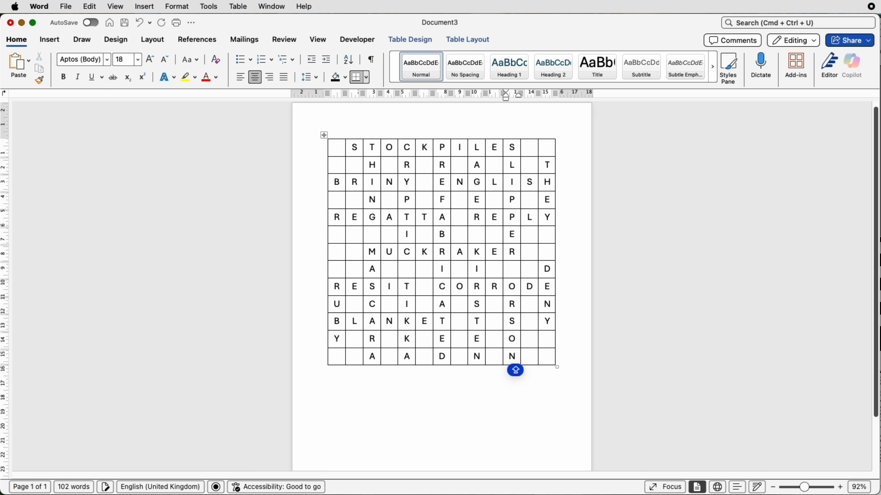
pyautogui.click(389, 356)
pyautogui.write('B')
pyautogui.click(426, 357)
pyautogui.write('N')
pyautogui.press('super+z')
pyautogui.press('super+z')
# - Complete TASTY in the eleventh row by adding the missing A and T
pyautogui.click(494, 323)
pyautogui.write('A')
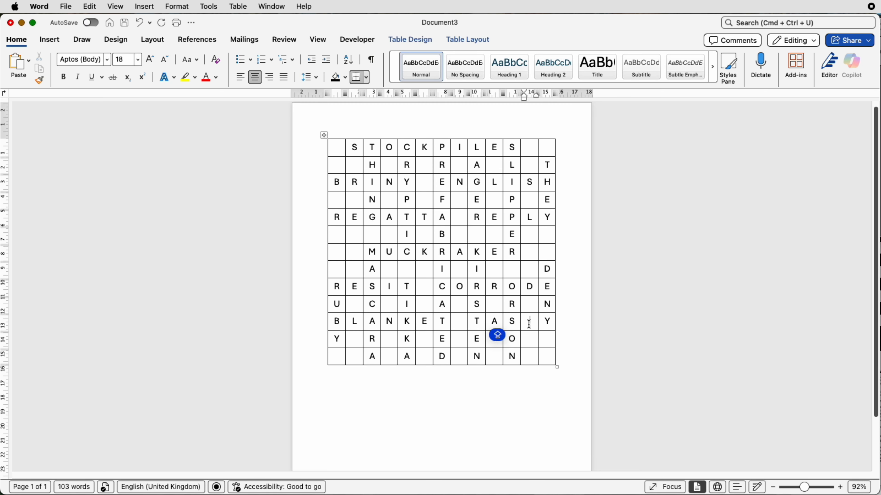
pyautogui.click(529, 322)
pyautogui.write('T')
pyautogui.click(578, 165)
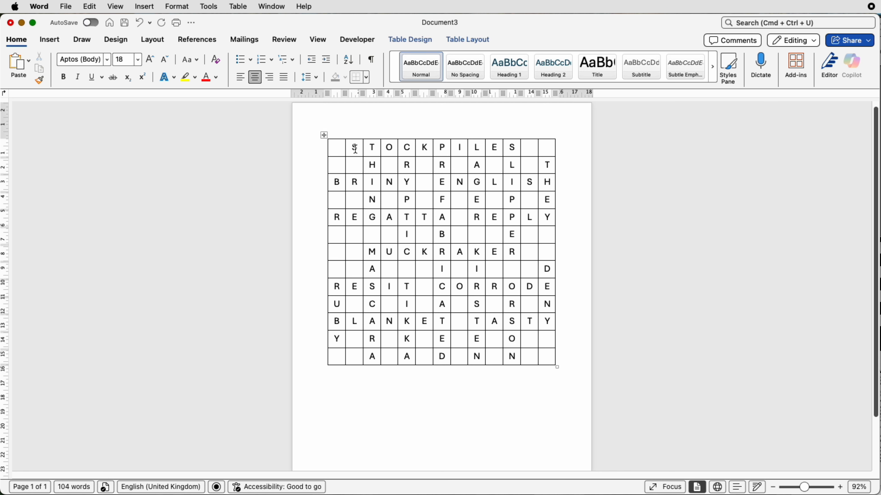
# - Shade the first two cells of the first column black
pyautogui.click(340, 149)
pyautogui.moveTo(341, 156); pyautogui.dragTo(339, 168)
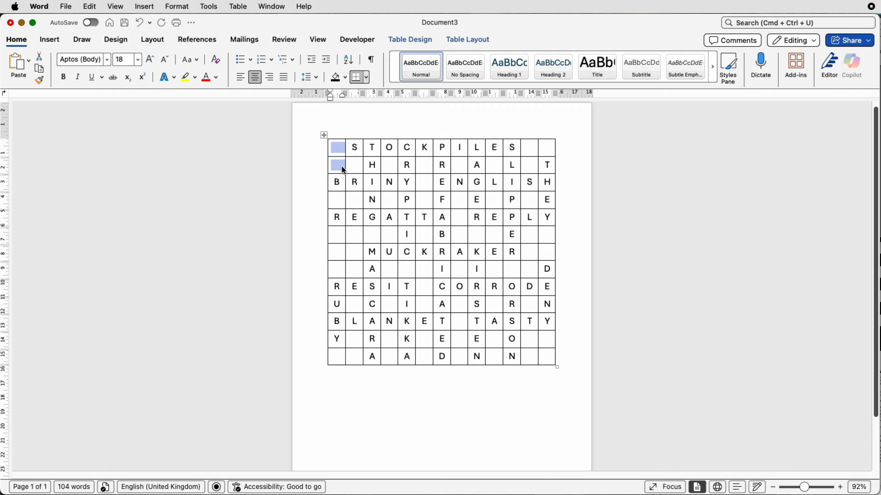
pyautogui.click(418, 40)
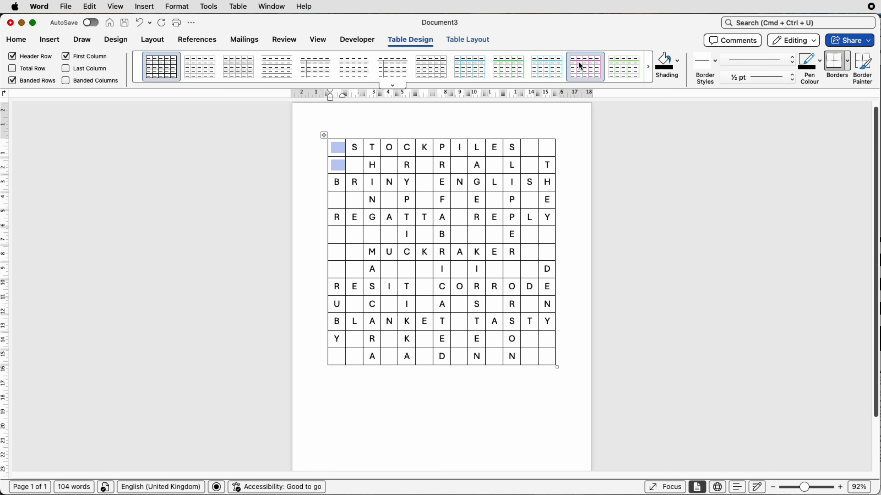
pyautogui.click(678, 68)
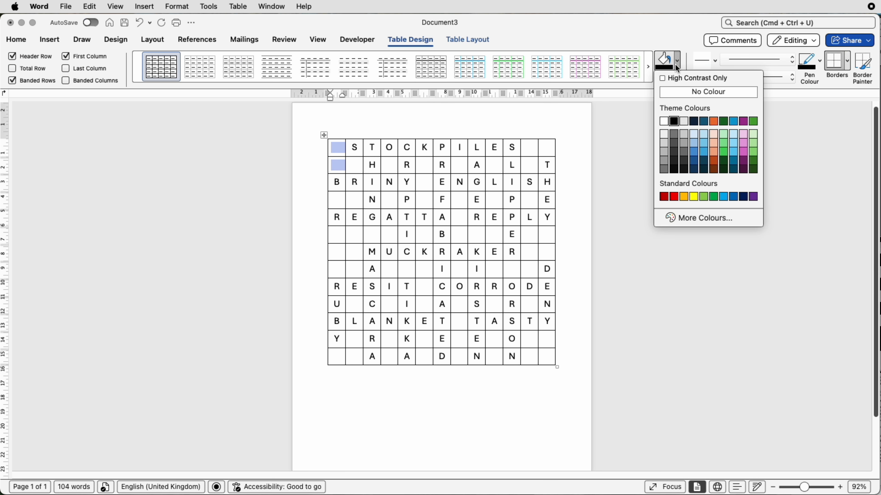
pyautogui.click(674, 121)
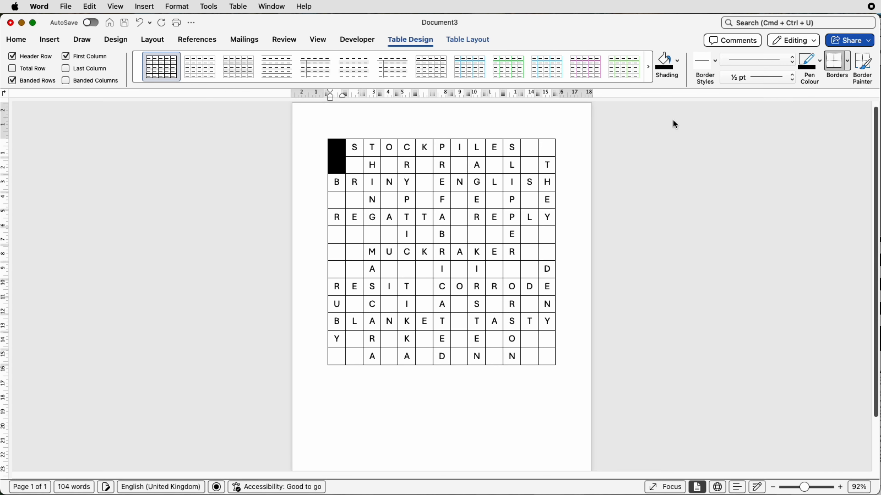
# - Shade the second and fourth cells of the second row black
pyautogui.click(359, 165)
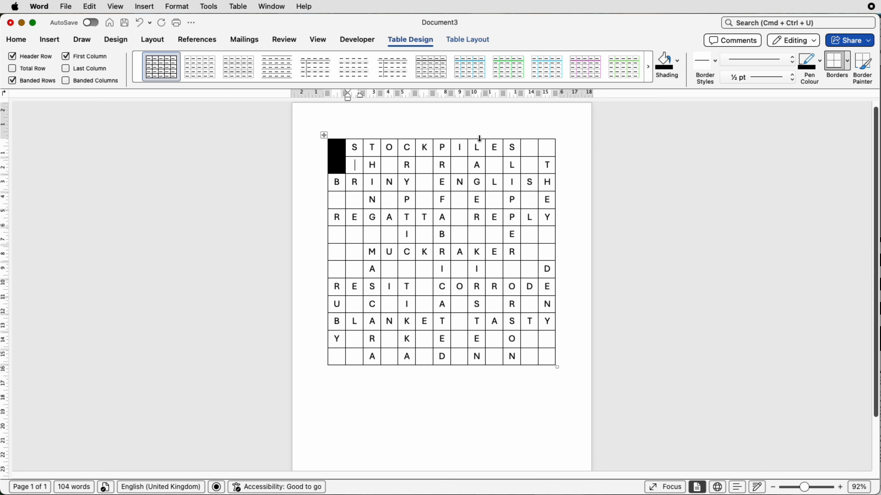
pyautogui.click(659, 70)
pyautogui.click(390, 170)
pyautogui.click(664, 64)
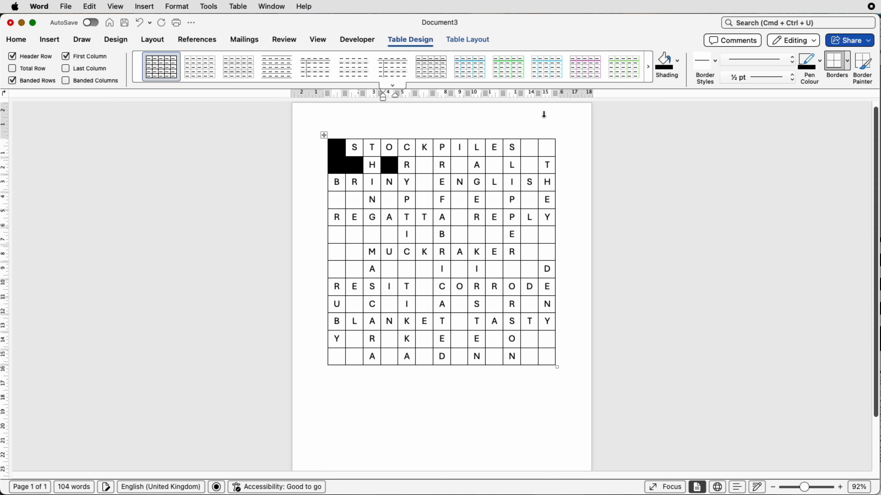
# - Shade the sixth, eighth and tenth cells of the second row black
pyautogui.click(431, 157)
pyautogui.click(665, 65)
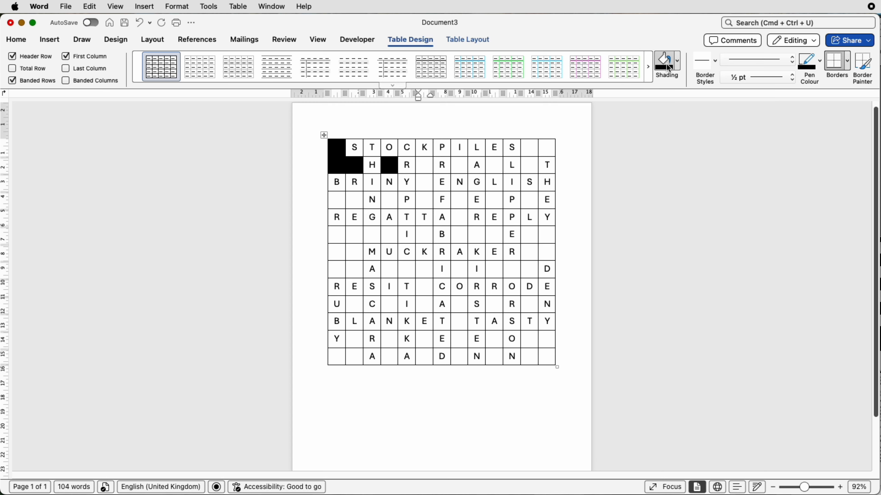
pyautogui.click(460, 163)
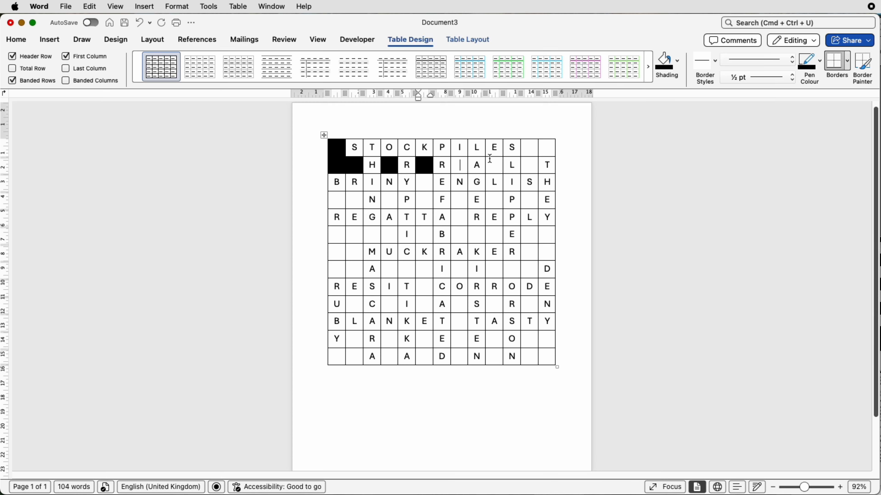
pyautogui.click(664, 65)
pyautogui.click(494, 163)
pyautogui.click(664, 65)
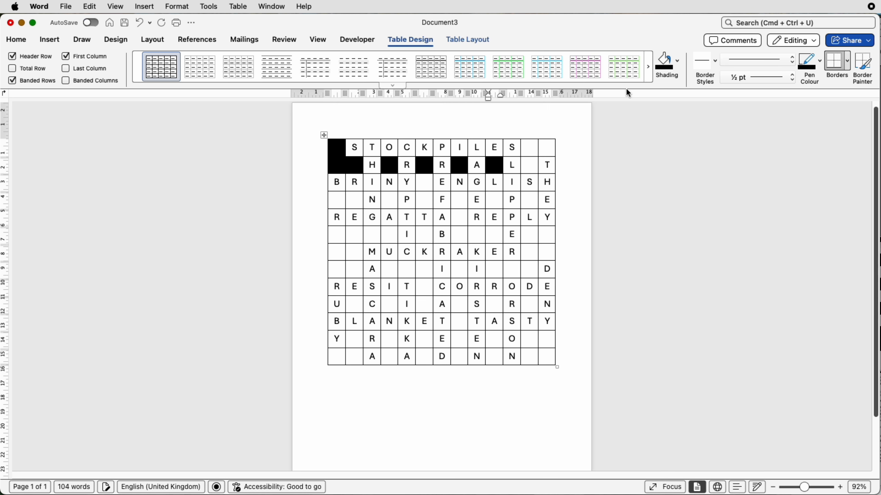
# - Shade the blank cells at the left of rows 4 and 6 to 8 black
pyautogui.moveTo(340, 232); pyautogui.dragTo(353, 270)
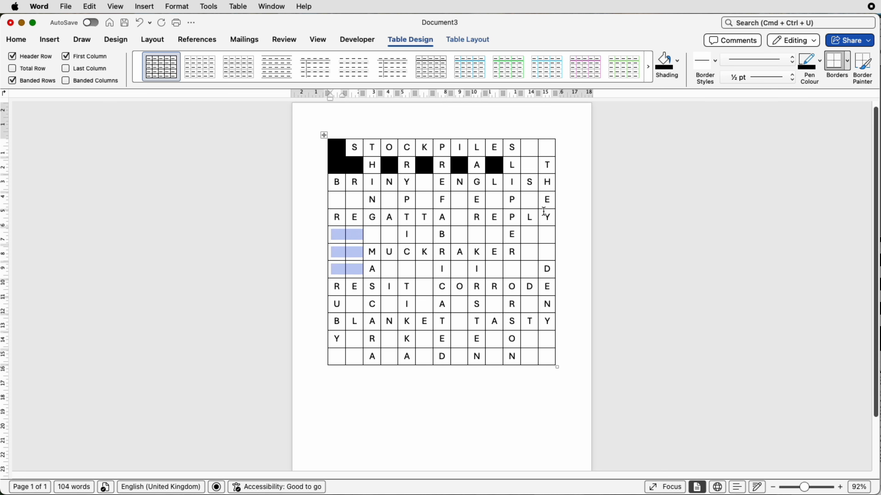
pyautogui.click(664, 65)
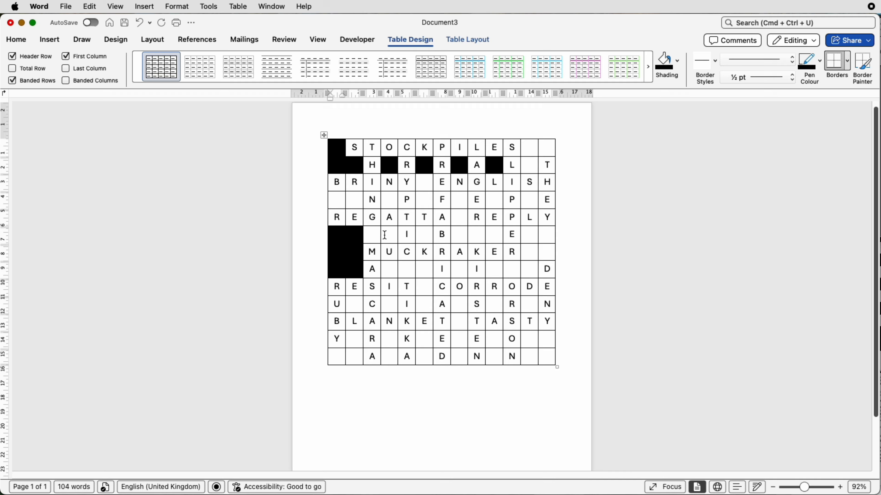
pyautogui.moveTo(385, 234); pyautogui.dragTo(366, 235)
pyautogui.click(660, 66)
pyautogui.click(343, 201)
pyautogui.moveTo(342, 201); pyautogui.dragTo(357, 202)
pyautogui.click(664, 62)
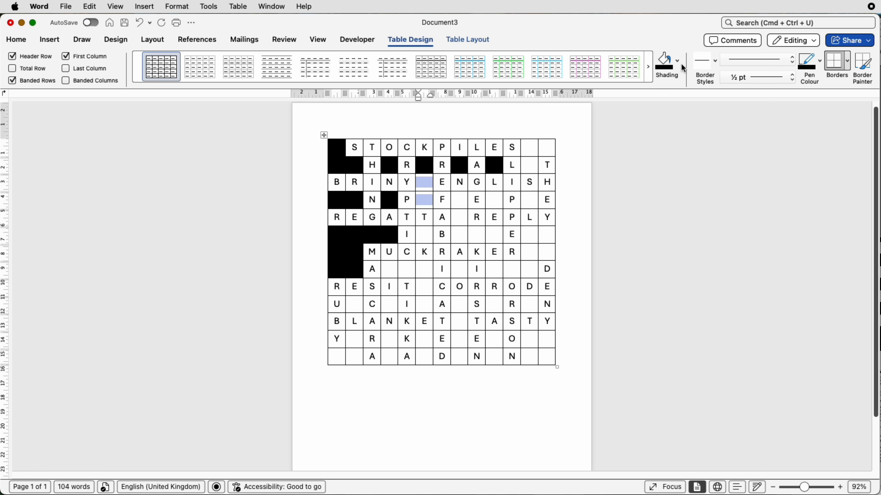
# - Shade the blank cells in column 6 and in the upper right corner of the grid black
pyautogui.click(665, 61)
pyautogui.moveTo(529, 148); pyautogui.dragTo(547, 148)
pyautogui.click(664, 62)
pyautogui.click(529, 165)
# - Shade the blank cells in rows 4, 8 and 9 of the grid's middle black
pyautogui.click(665, 61)
pyautogui.click(529, 200)
pyautogui.click(664, 62)
pyautogui.click(494, 201)
pyautogui.moveTo(494, 269); pyautogui.dragTo(529, 270)
pyautogui.click(664, 62)
pyautogui.moveTo(388, 270)
pyautogui.mouseDown()
pyautogui.moveTo(424, 270)
pyautogui.moveTo(428, 302)
pyautogui.mouseUp()
# - Shade the remaining blank cells in the lower right of the grid black
pyautogui.click(664, 61)
pyautogui.click(460, 269)
pyautogui.click(665, 62)
pyautogui.click(665, 61)
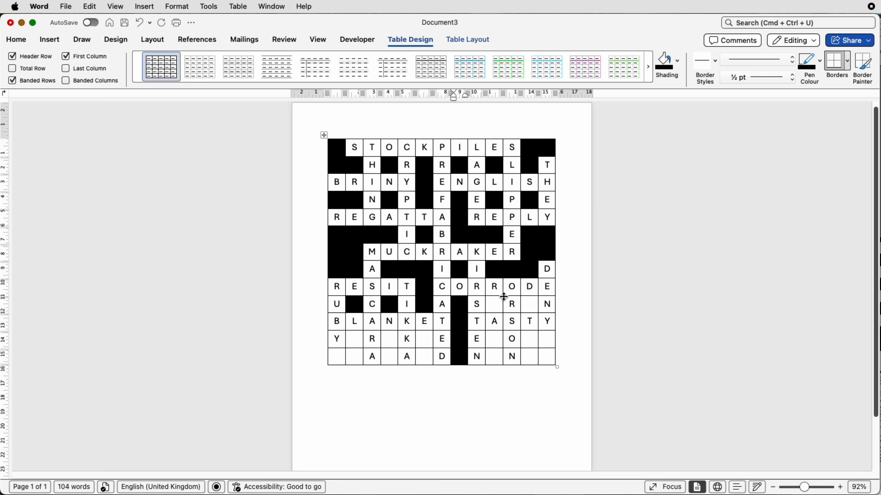
pyautogui.click(494, 304)
pyautogui.click(664, 62)
pyautogui.click(529, 304)
pyautogui.click(664, 62)
pyautogui.moveTo(529, 339); pyautogui.dragTo(544, 356)
pyautogui.click(665, 62)
pyautogui.moveTo(494, 339); pyautogui.dragTo(494, 356)
pyautogui.click(664, 62)
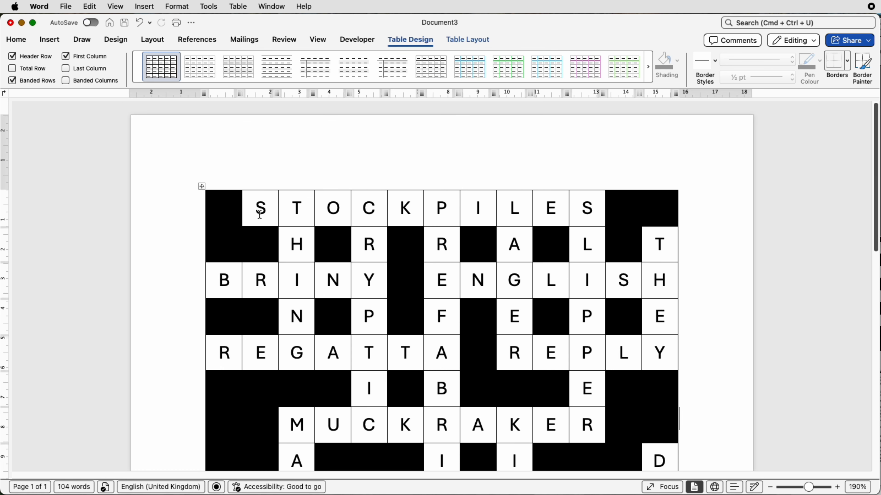
# - Number the first-row clue squares 1, 2, 3 and 4 before their letters
pyautogui.click(259, 215)
pyautogui.write('1')
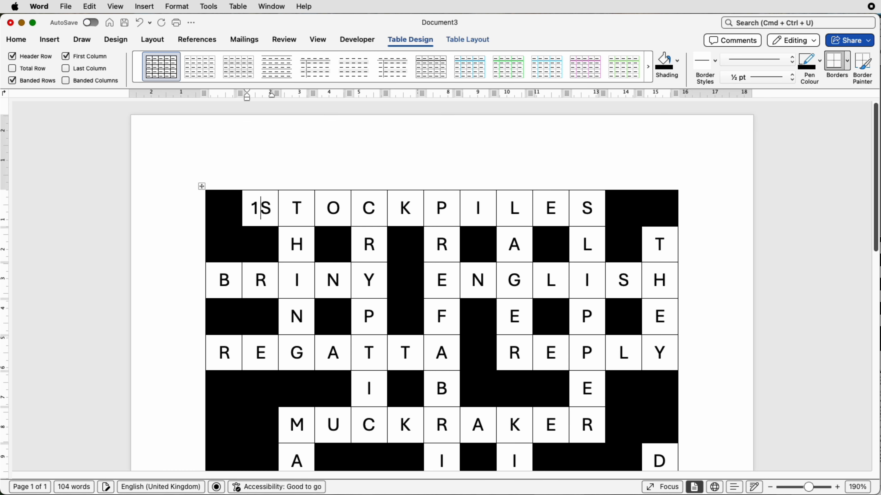
pyautogui.click(294, 213)
pyautogui.click(295, 215)
pyautogui.write('2')
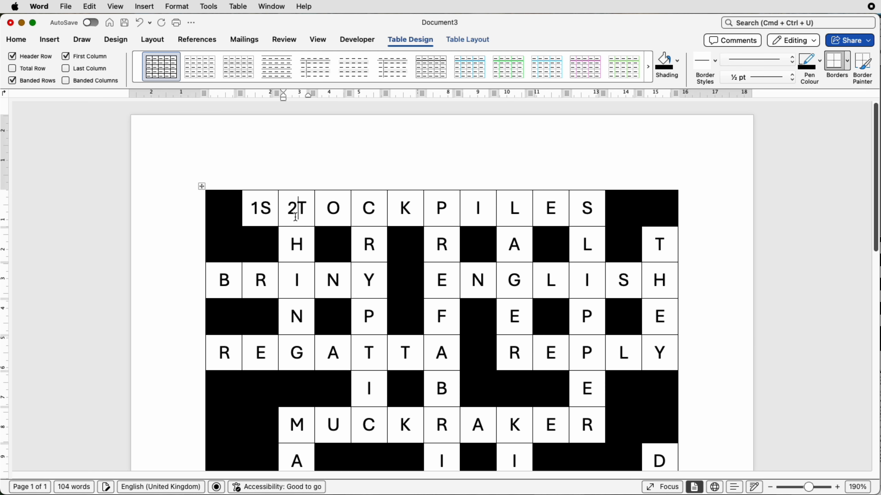
pyautogui.click(362, 208)
pyautogui.write('3')
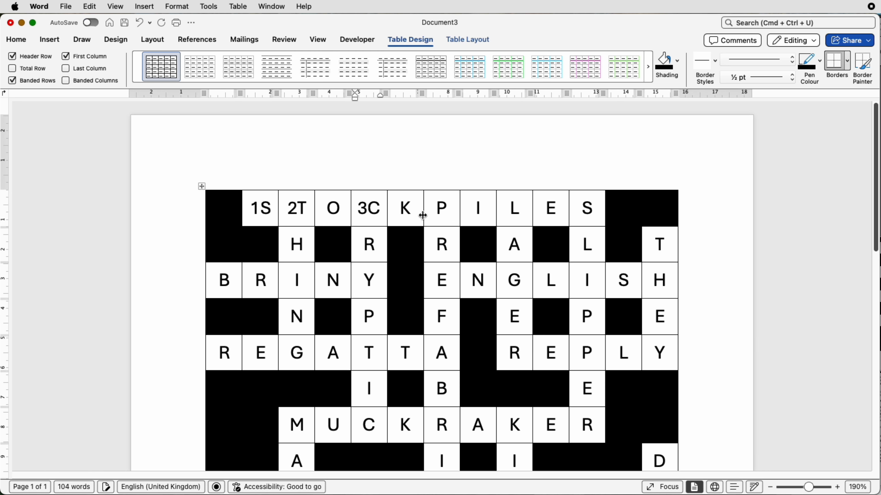
pyautogui.click(436, 211)
pyautogui.write('4')
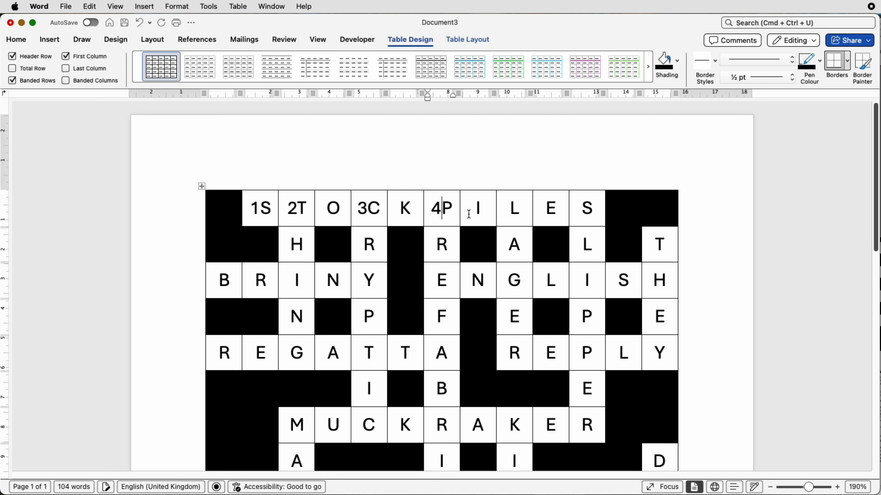
# - Number the clue squares 5 and 6 in the first row, 7 in row two, and 8 and 9 in row three
pyautogui.click(512, 212)
pyautogui.write('5')
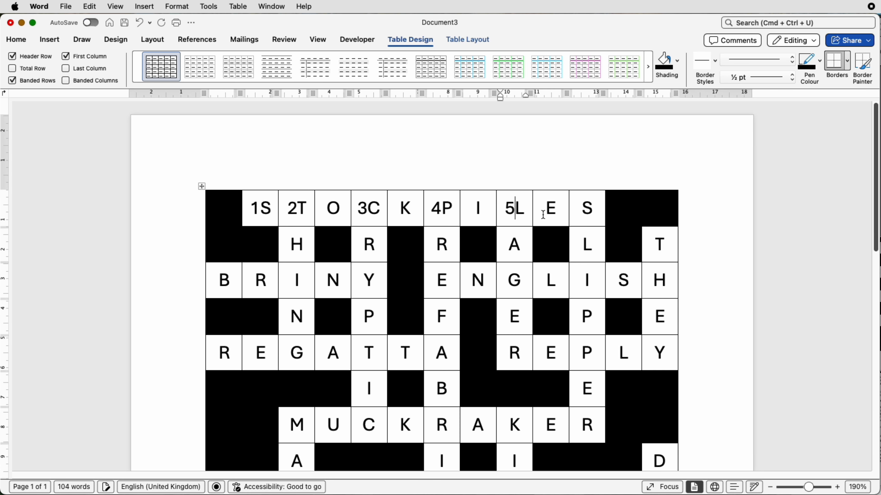
pyautogui.click(581, 213)
pyautogui.write('6')
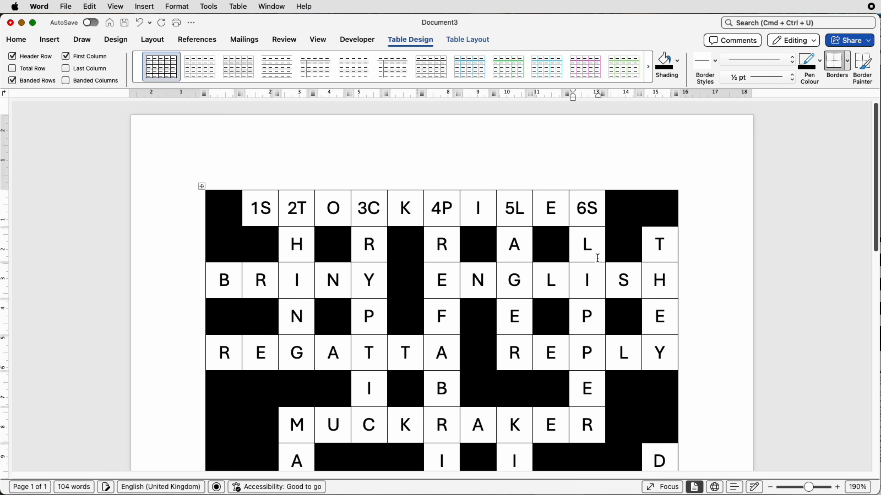
pyautogui.click(654, 242)
pyautogui.write('7')
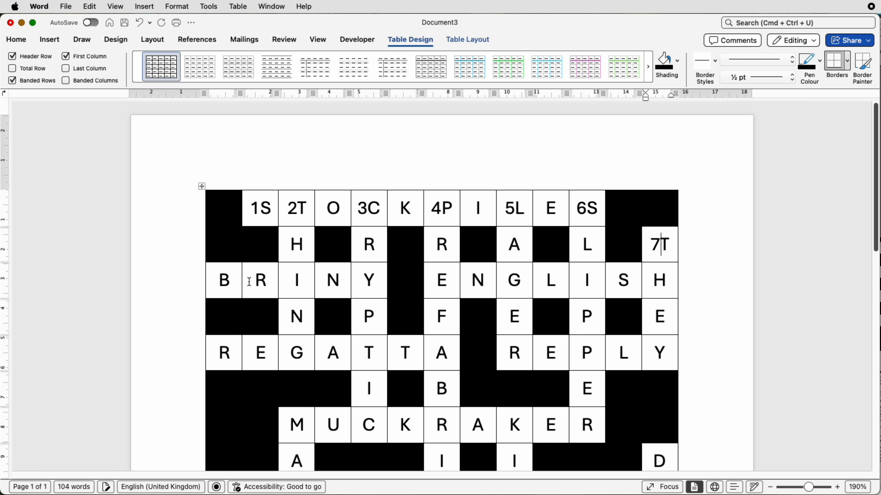
pyautogui.click(220, 281)
pyautogui.write('8')
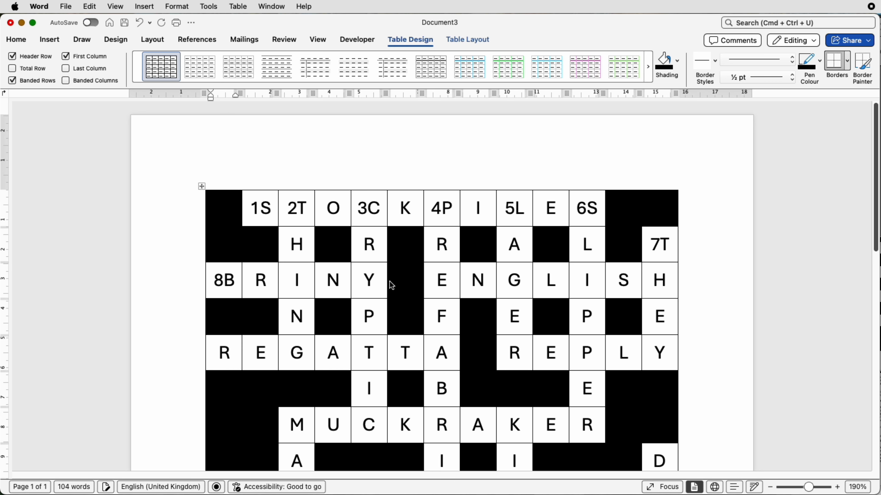
pyautogui.click(437, 281)
pyautogui.write('9')
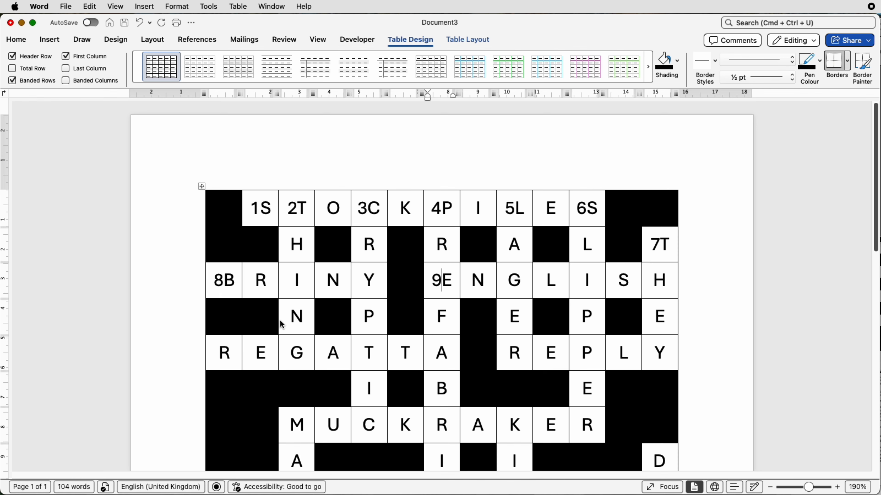
# - Number the clue squares 10 through 14 in the fifth and seventh rows
pyautogui.scroll(-4, 270, 321)
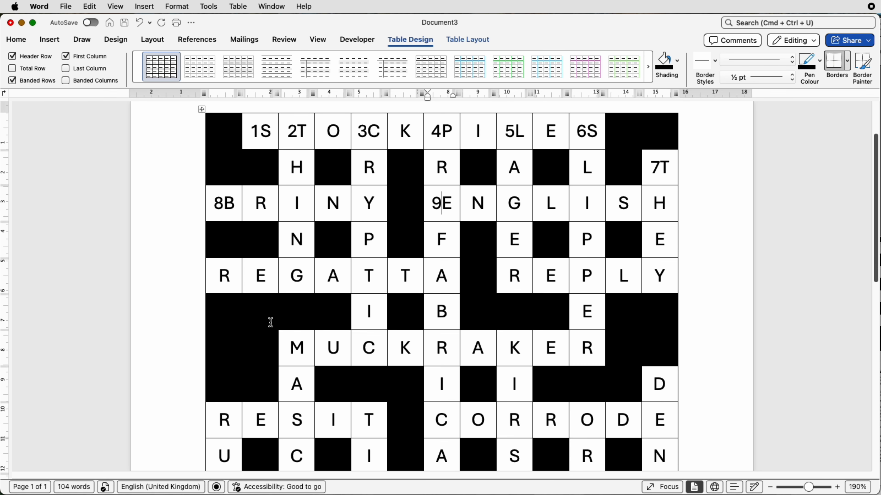
pyautogui.click(221, 281)
pyautogui.write('10')
pyautogui.click(514, 282)
pyautogui.write('11')
pyautogui.click(297, 349)
pyautogui.write('12')
pyautogui.click(439, 351)
pyautogui.write('13')
pyautogui.click(516, 351)
pyautogui.write('14')
# - Number the clue squares 15 through 20 in the lower rows of the grid
pyautogui.scroll(-4, 517, 352)
pyautogui.click(649, 316)
pyautogui.click(369, 351)
pyautogui.write('17')
pyautogui.click(579, 351)
pyautogui.write('18')
pyautogui.scroll(-7, 579, 351)
pyautogui.click(218, 291)
pyautogui.write('19')
pyautogui.click(507, 291)
pyautogui.write('20T')
pyautogui.scroll(-7, 437, 322)
pyautogui.scroll(11, 437, 323)
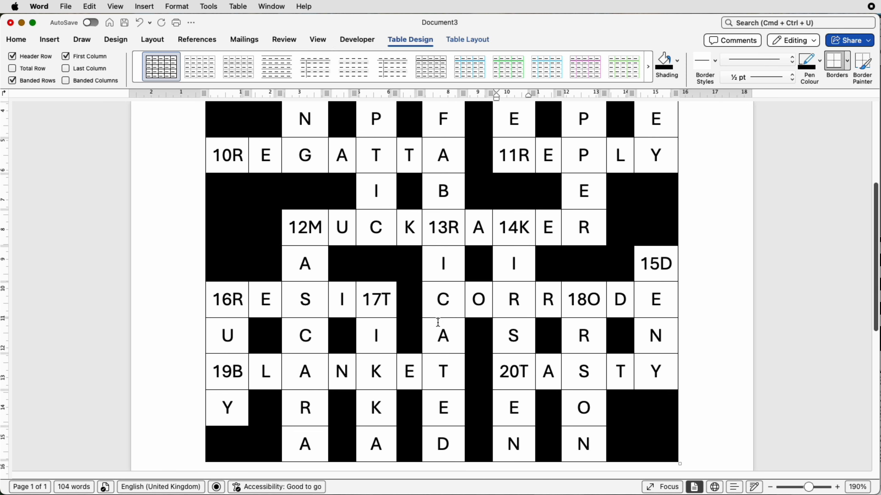
# - Insert a table with 5 columns and 12 rows below the crossword grid
pyautogui.moveTo(809, 488); pyautogui.dragTo(798, 487)
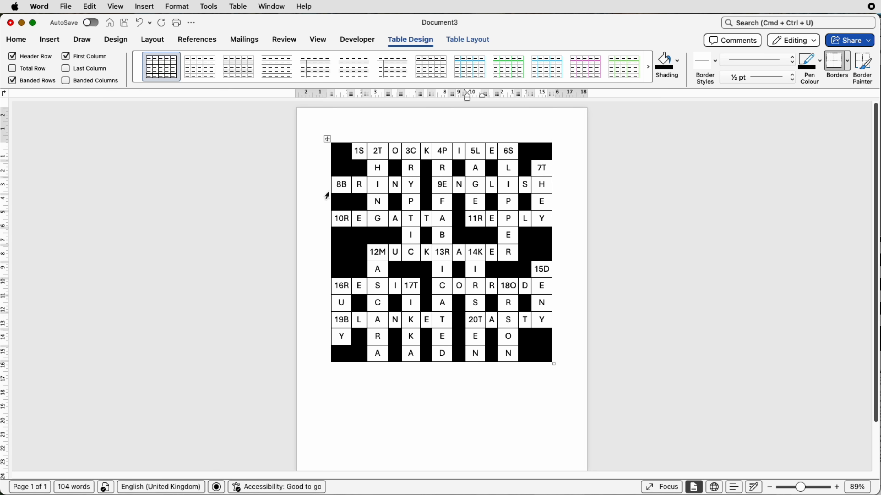
pyautogui.click(360, 375)
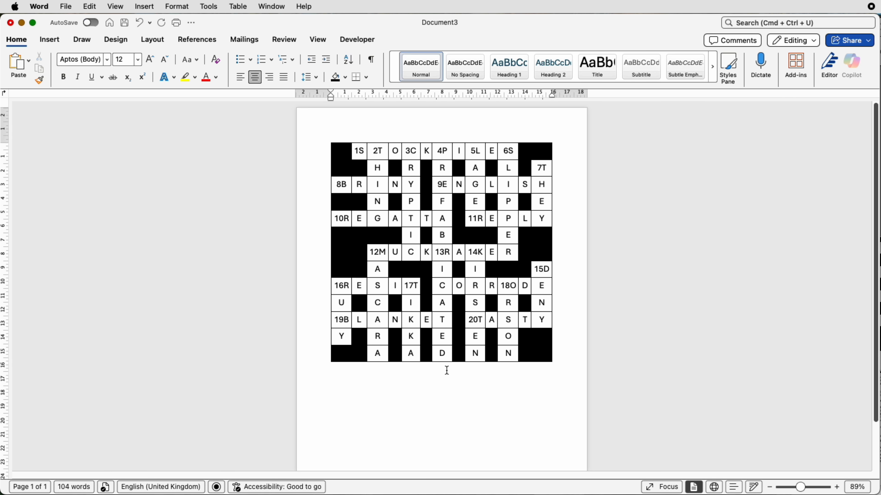
pyautogui.click(57, 40)
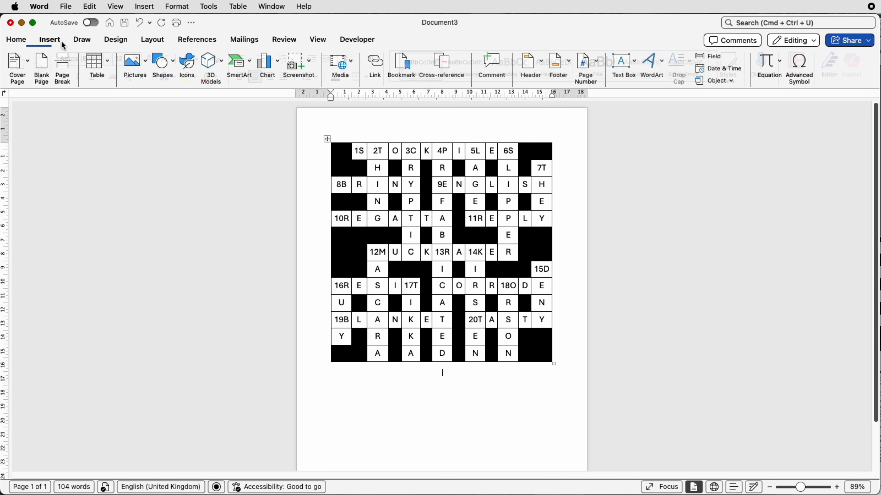
pyautogui.click(105, 67)
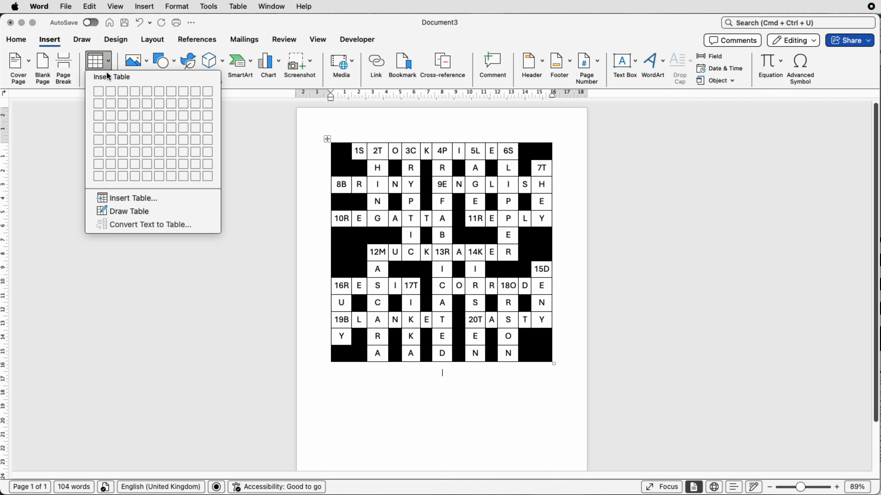
pyautogui.click(123, 198)
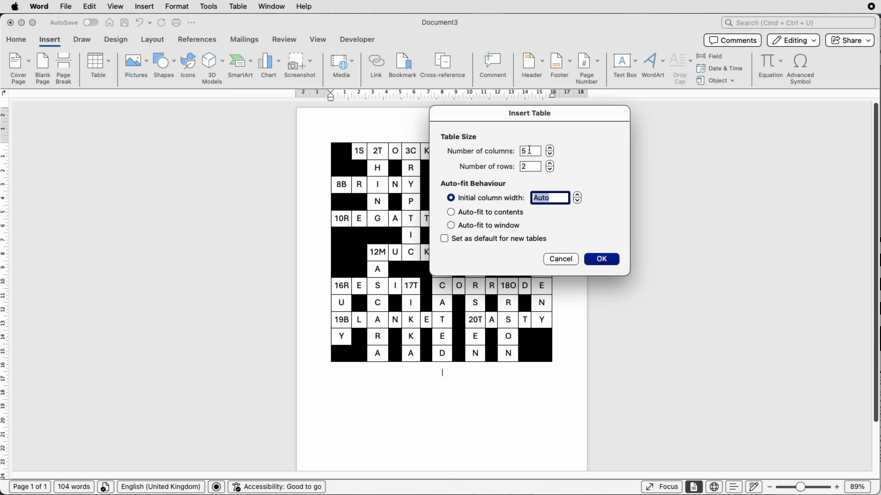
pyautogui.moveTo(527, 167); pyautogui.dragTo(521, 167)
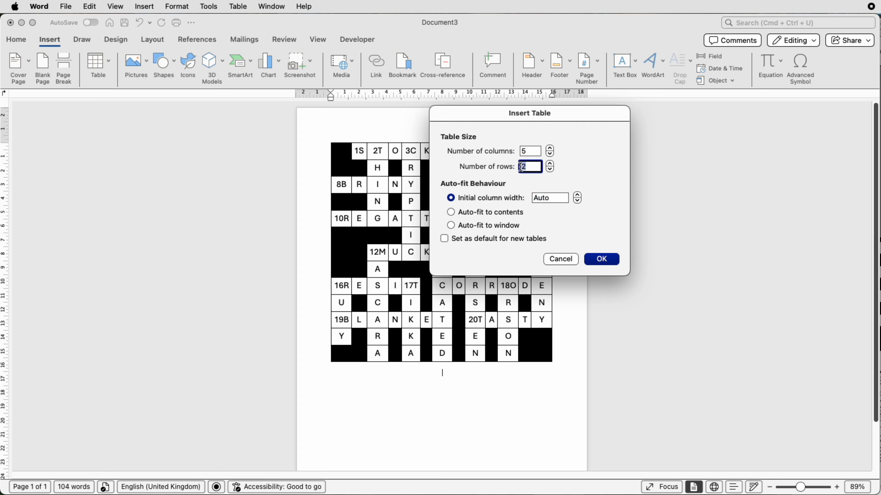
pyautogui.write('12')
pyautogui.click(613, 260)
pyautogui.scroll(-3, 615, 263)
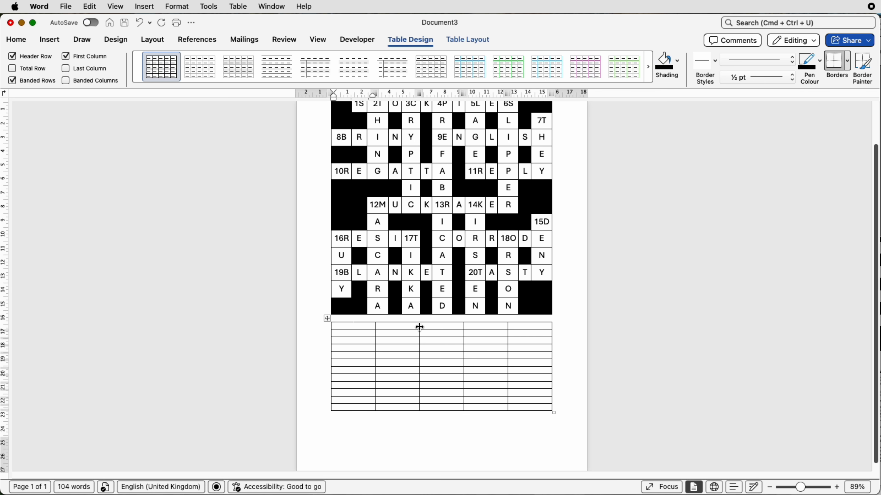
# - Resize the new table's columns: narrow first, wide second, two narrow middle columns and a wide fifth
pyautogui.moveTo(419, 326); pyautogui.dragTo(436, 328)
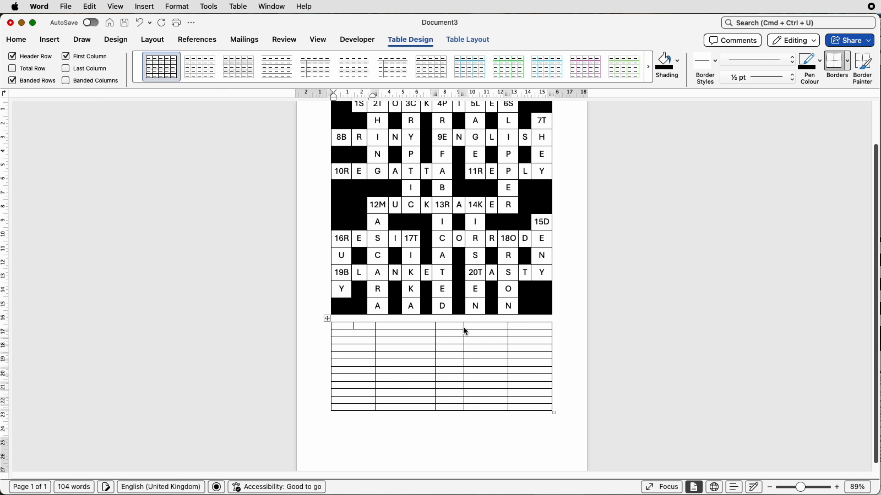
pyautogui.moveTo(463, 326); pyautogui.dragTo(443, 326)
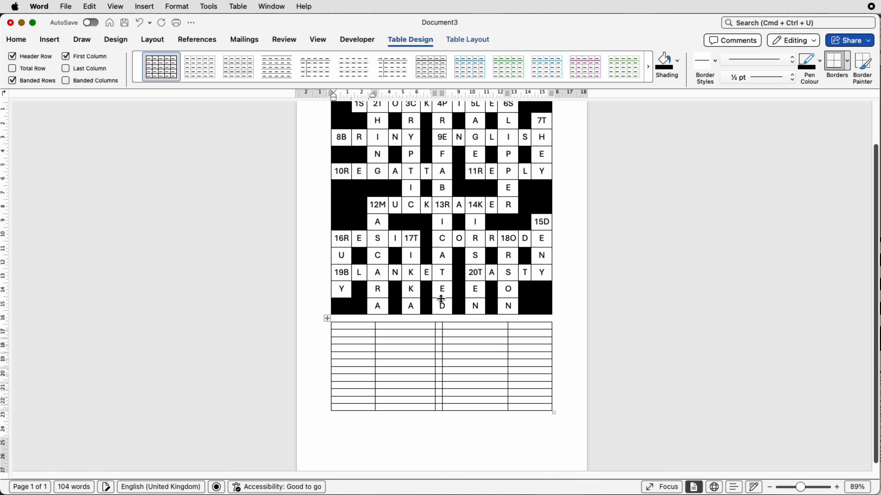
pyautogui.click(443, 325)
pyautogui.moveTo(443, 326); pyautogui.dragTo(446, 326)
pyautogui.click(375, 327)
pyautogui.moveTo(374, 326); pyautogui.dragTo(342, 327)
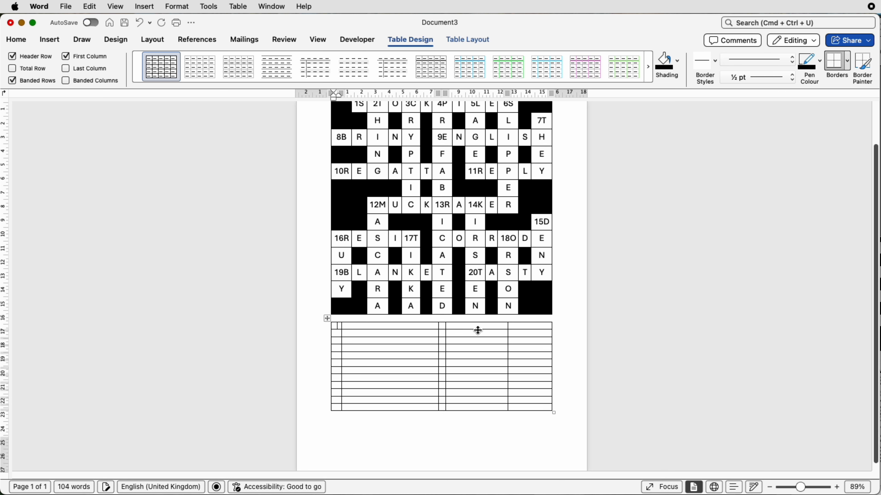
pyautogui.moveTo(508, 327); pyautogui.dragTo(459, 327)
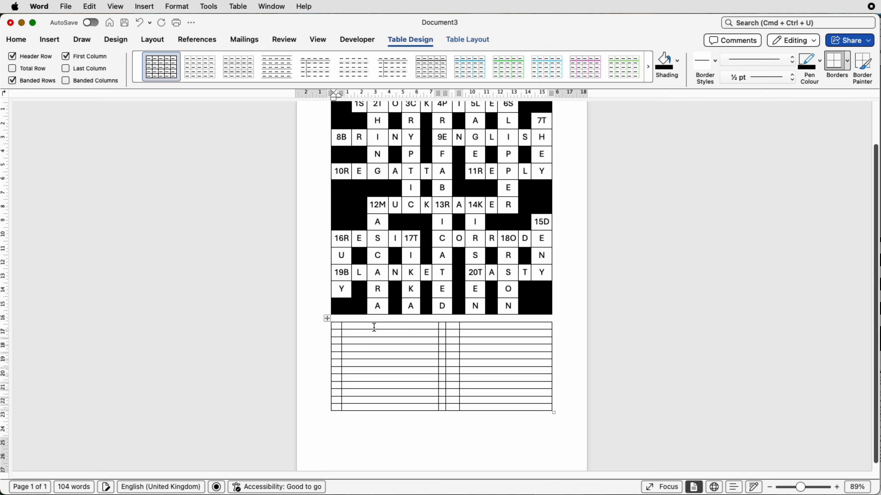
# - Merge the first two cells and the last two cells of the new table's top row
pyautogui.click(346, 326)
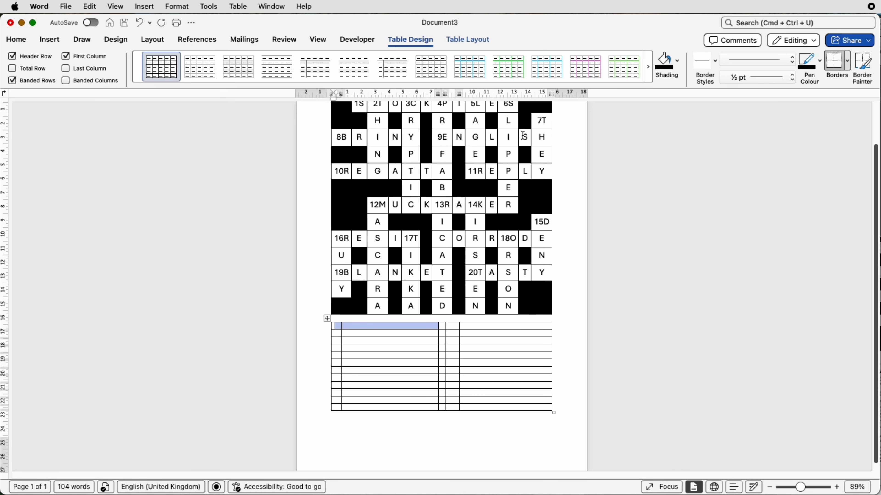
pyautogui.click(470, 40)
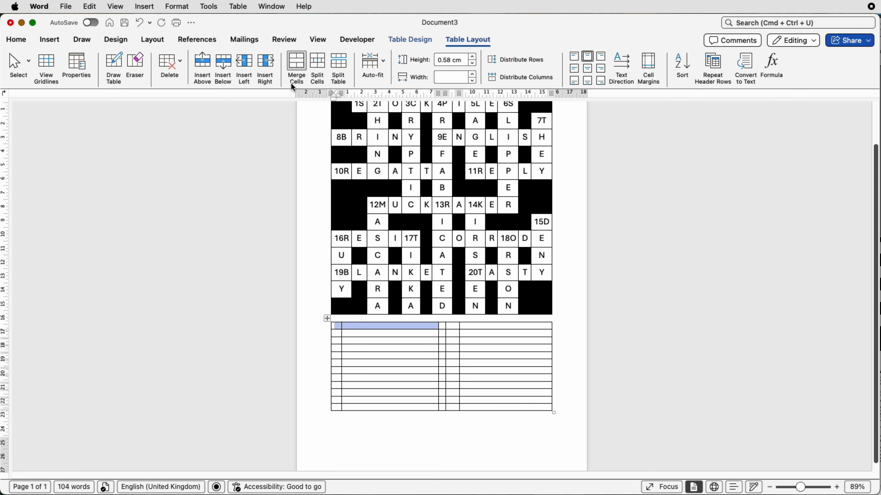
pyautogui.click(295, 70)
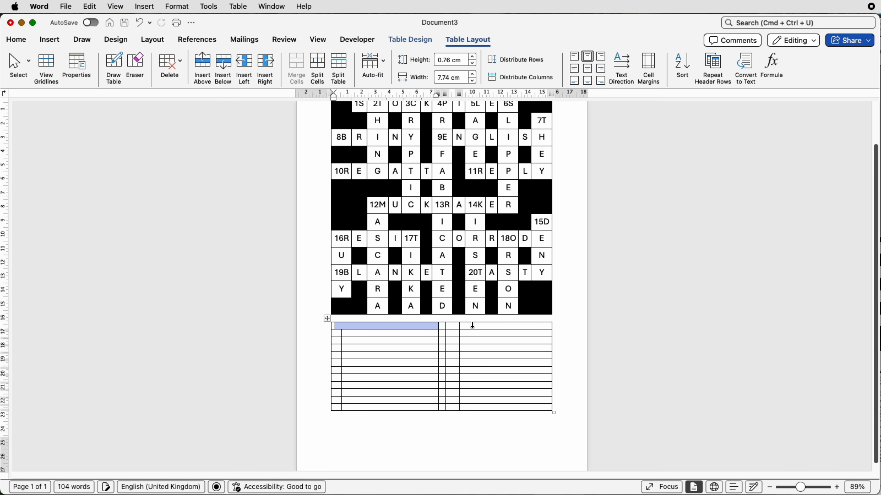
pyautogui.moveTo(452, 325); pyautogui.dragTo(471, 326)
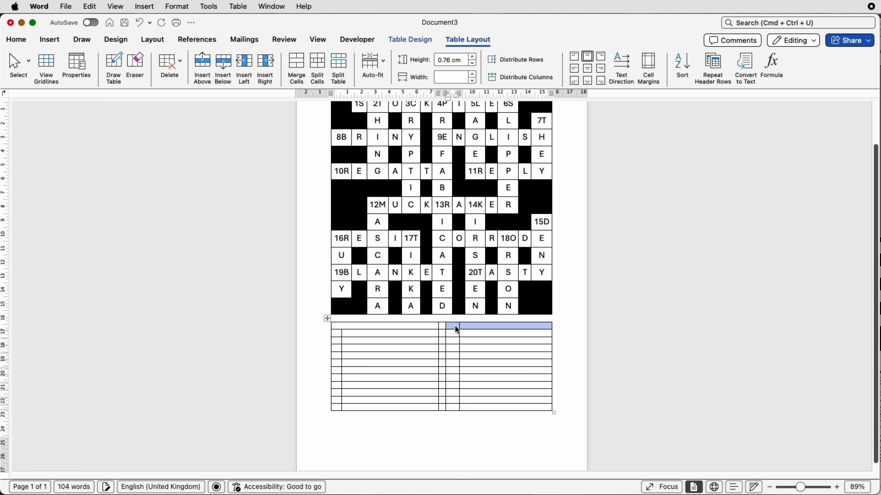
pyautogui.click(297, 68)
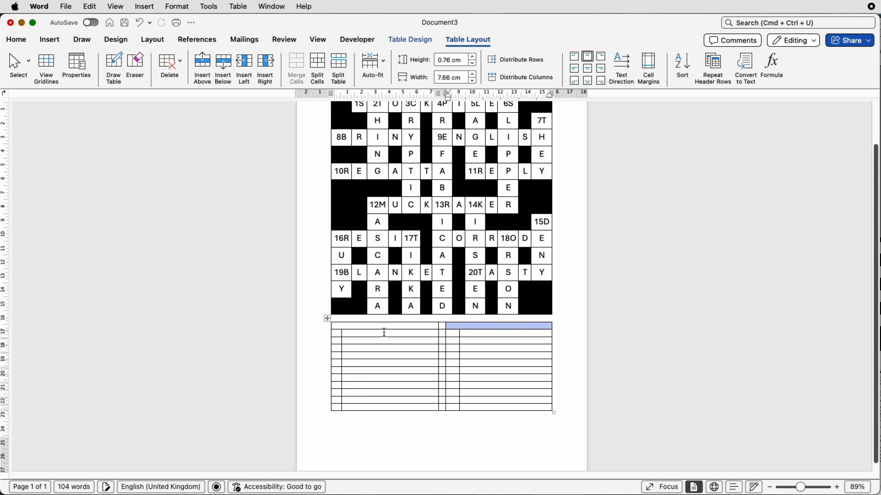
# - Label the clue table's two merged header cells DOWN and ACROSS in capitals
pyautogui.click(389, 328)
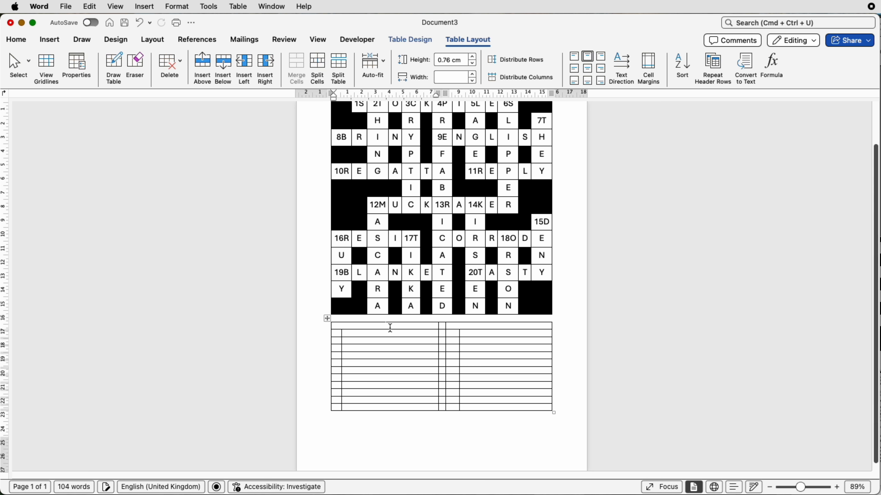
pyautogui.press('capslock')
pyautogui.write('DOWN')
pyautogui.write('ACC')
pyautogui.press('BackSpace')
pyautogui.write('ROSS')
pyautogui.press('Tab')
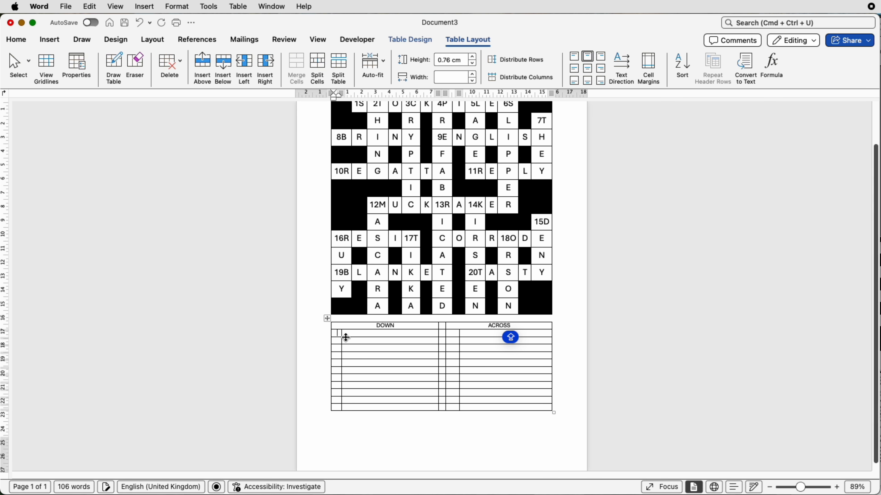
# - Number the first ACROSS clue 1 and paste its clue text into the cell beside it
pyautogui.scroll(-1, 354, 339)
pyautogui.scroll(3, 354, 340)
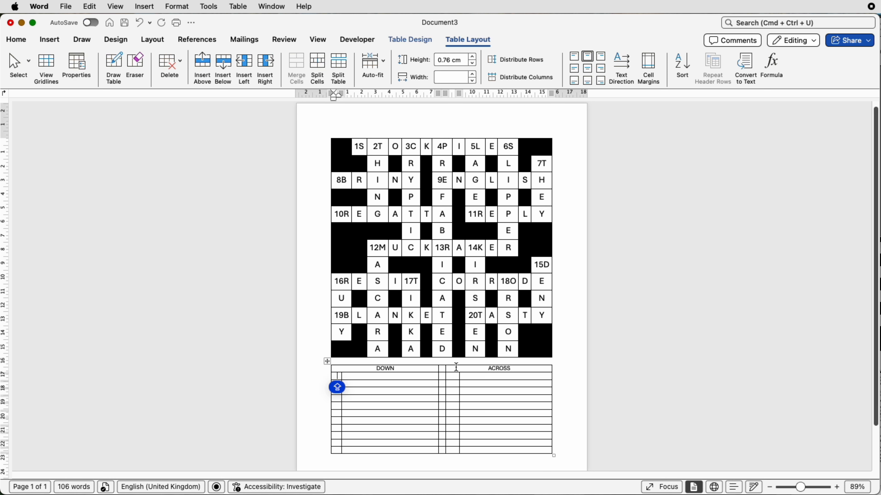
pyautogui.click(455, 377)
pyautogui.write('1')
pyautogui.click(476, 377)
pyautogui.write('What do you call large stored reserves of supplies kept for future use?')
# - Set the text alignment of both clue-text columns to centre left
pyautogui.moveTo(474, 379); pyautogui.dragTo(474, 448)
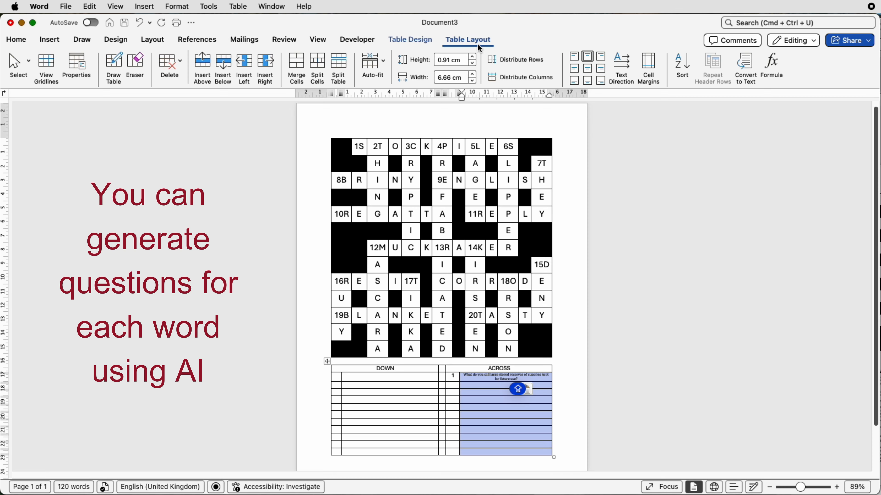
pyautogui.click(577, 71)
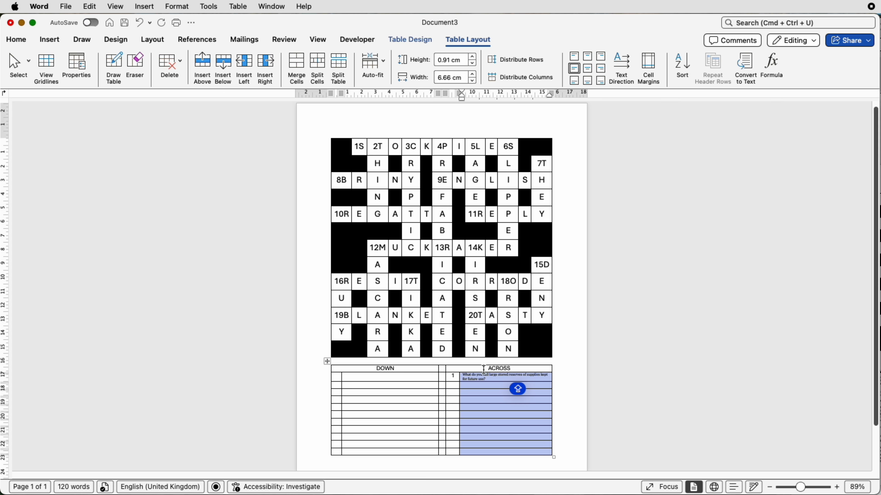
pyautogui.click(414, 379)
pyautogui.moveTo(414, 380); pyautogui.dragTo(415, 459)
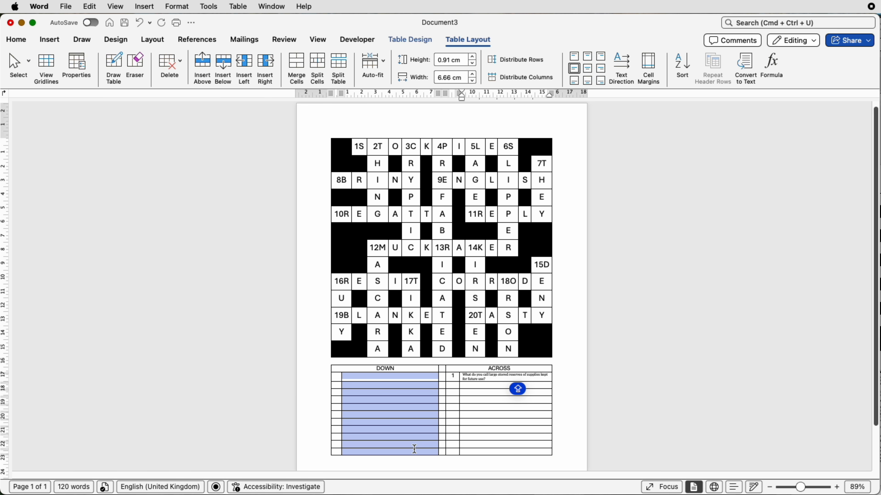
pyautogui.click(575, 69)
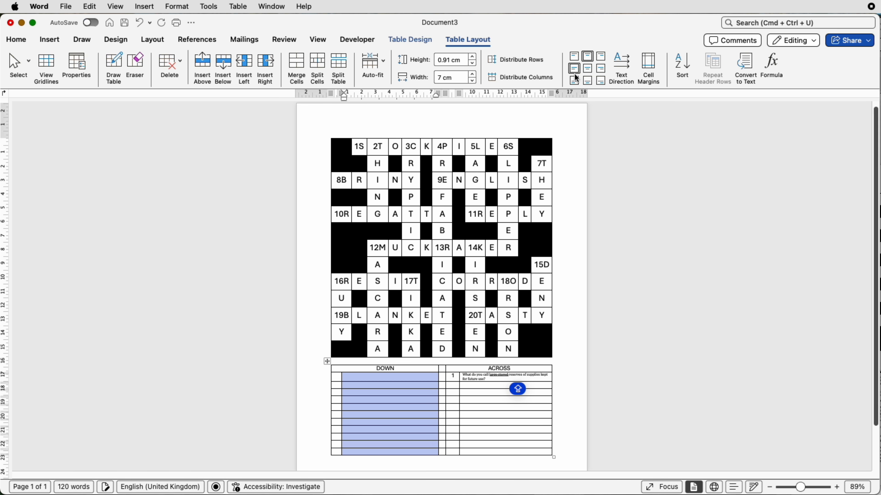
# - Centre the text in both clue-number columns
pyautogui.moveTo(454, 379); pyautogui.dragTo(453, 453)
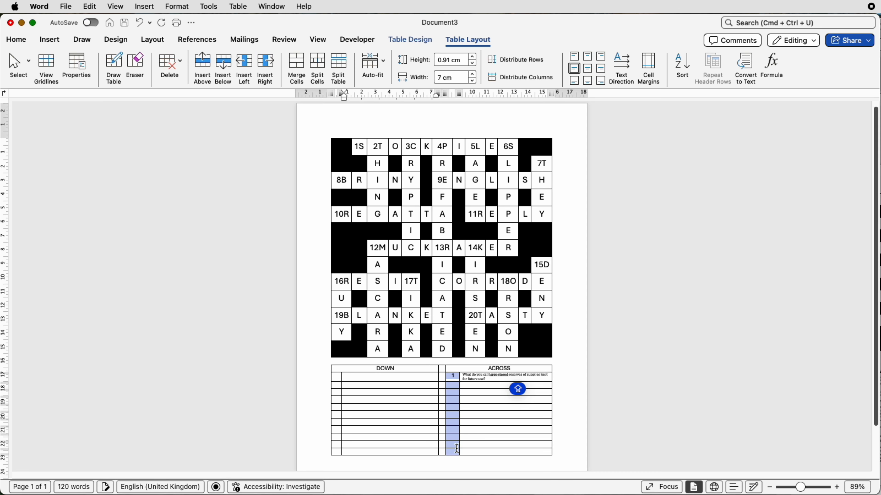
pyautogui.click(587, 68)
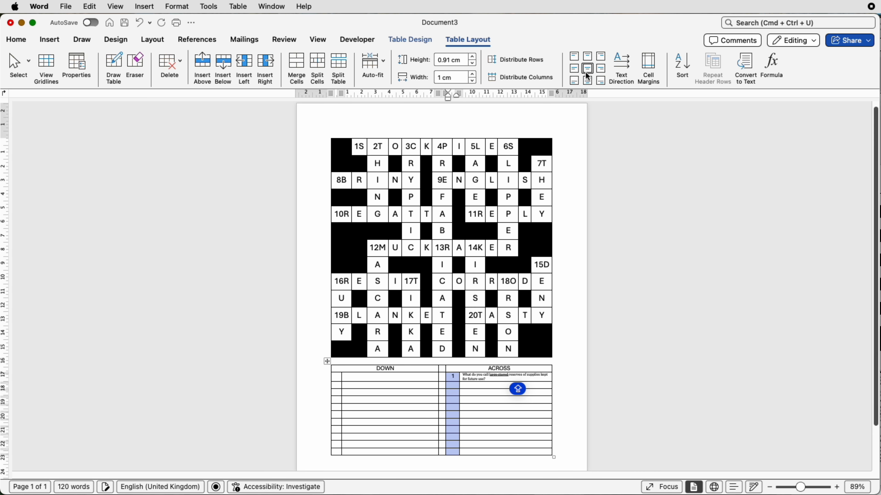
pyautogui.moveTo(336, 377); pyautogui.dragTo(335, 445)
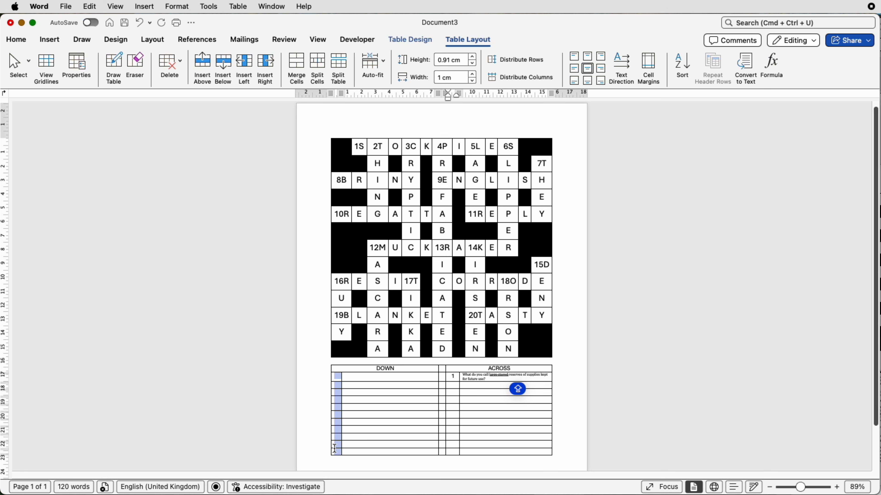
pyautogui.click(588, 70)
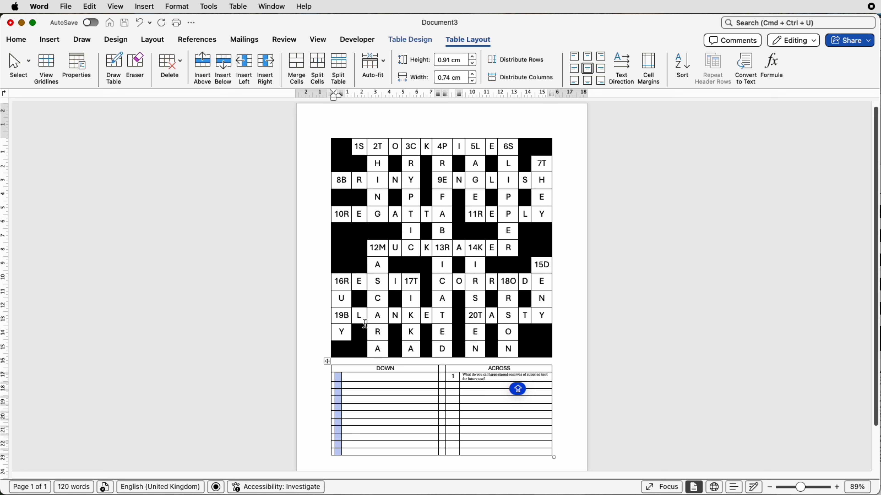
# - Number the first DOWN clue 2 and paste its clue text into the cell beside it
pyautogui.click(337, 378)
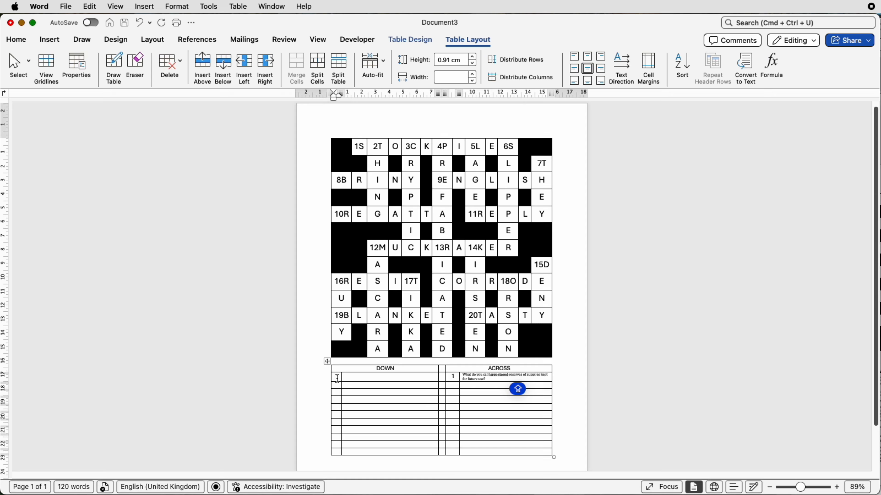
pyautogui.write('2')
pyautogui.press('Tab')
pyautogui.write("What word refers to an object whose specific name you don't know or don't want to mention?")
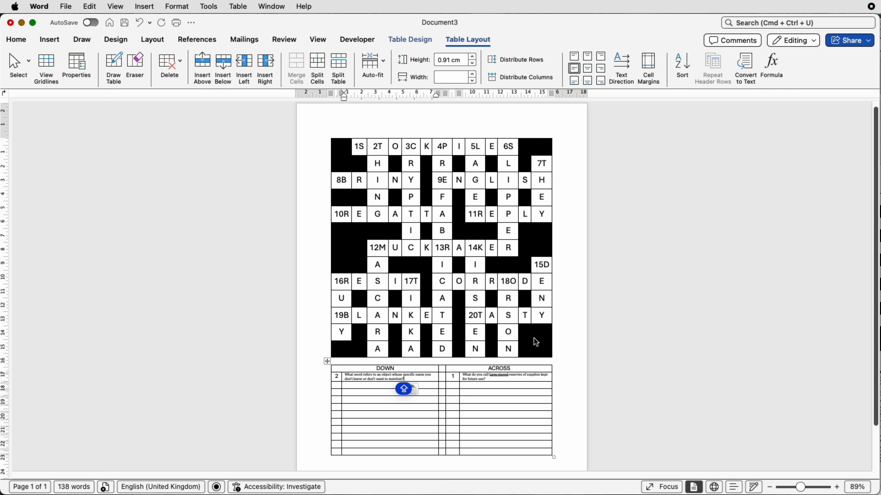
# - Paste the remaining numbered DOWN and ACROSS clues into the rest of the table rows
pyautogui.click(880, 460)
pyautogui.moveTo(880, 460); pyautogui.dragTo(879, 373)
pyautogui.click(481, 451)
pyautogui.moveTo(481, 452); pyautogui.dragTo(334, 385)
pyautogui.press('super+v')
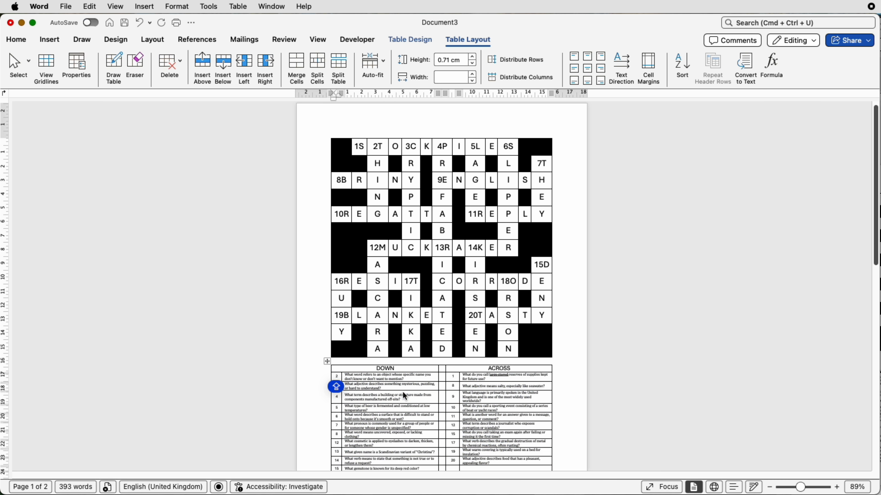
# - Make the DOWN and ACROSS header row bold and enlarge its font to 14 pt
pyautogui.scroll(-3, 399, 382)
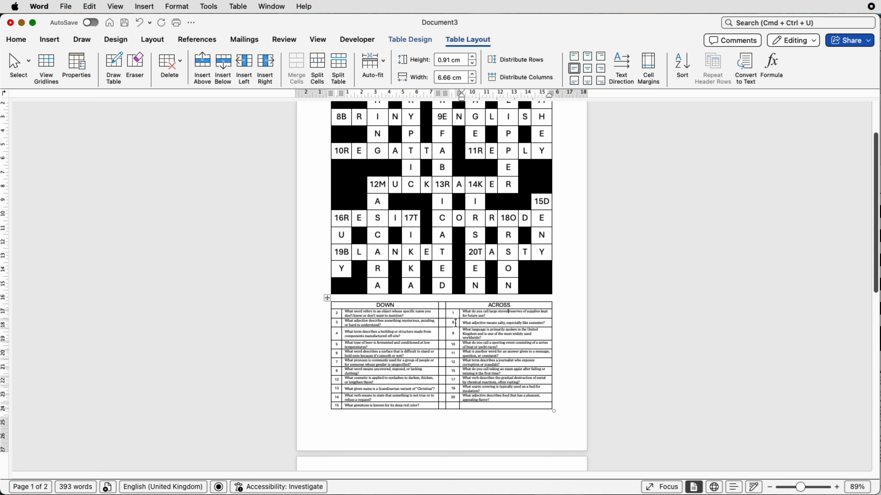
pyautogui.moveTo(455, 308); pyautogui.dragTo(394, 309)
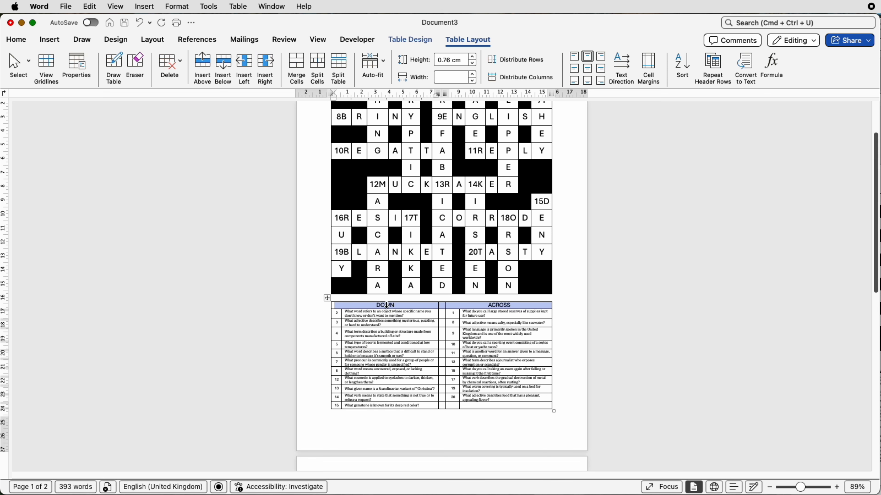
pyautogui.click(16, 40)
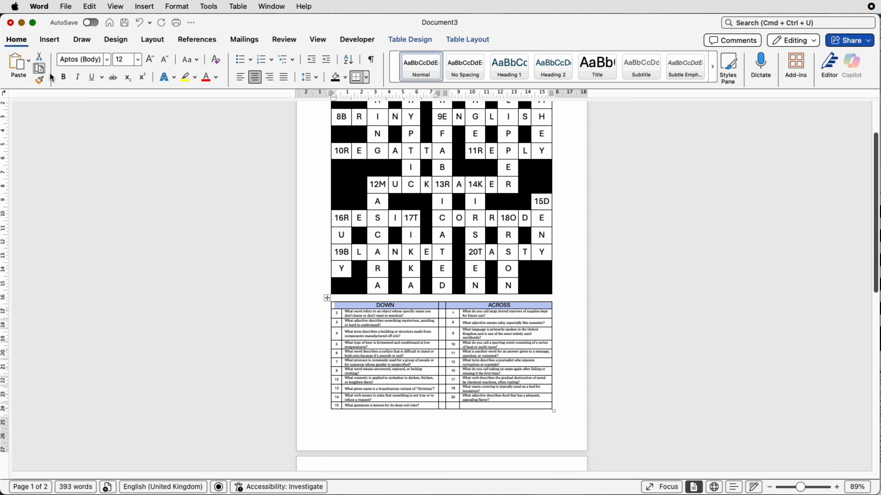
pyautogui.click(63, 78)
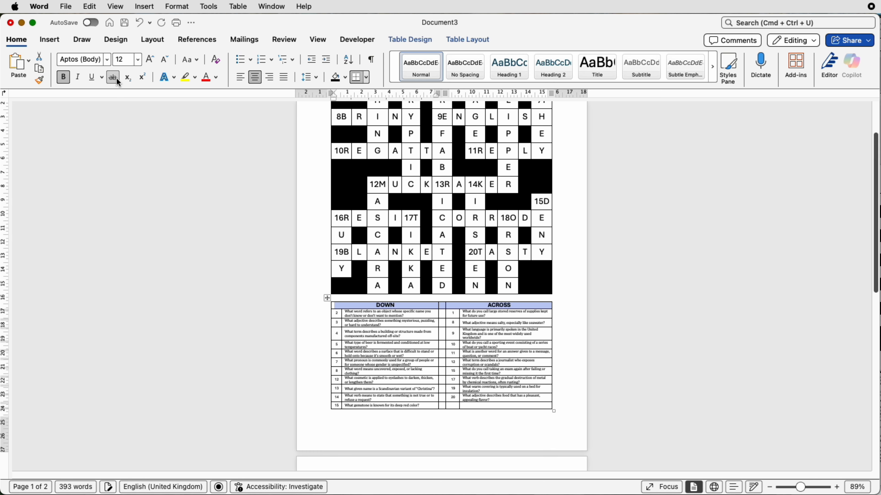
pyautogui.click(150, 60)
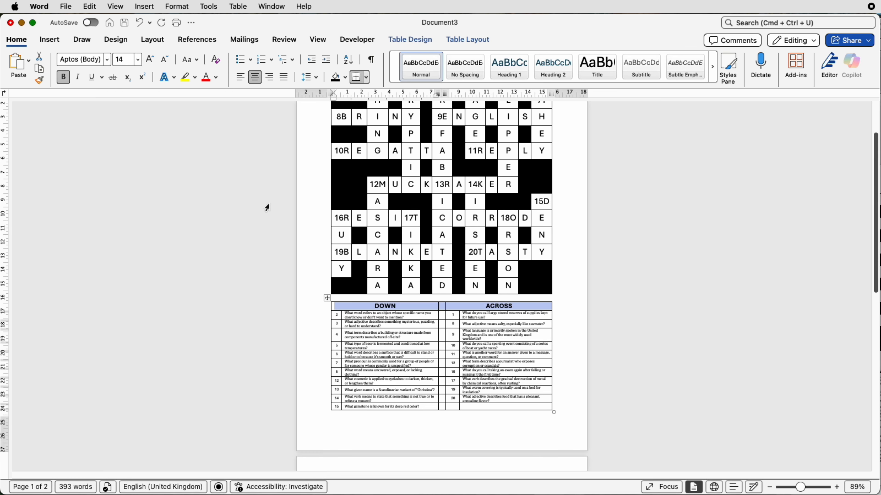
# - Add a blank line between the crossword grid and the clue table
pyautogui.click(468, 298)
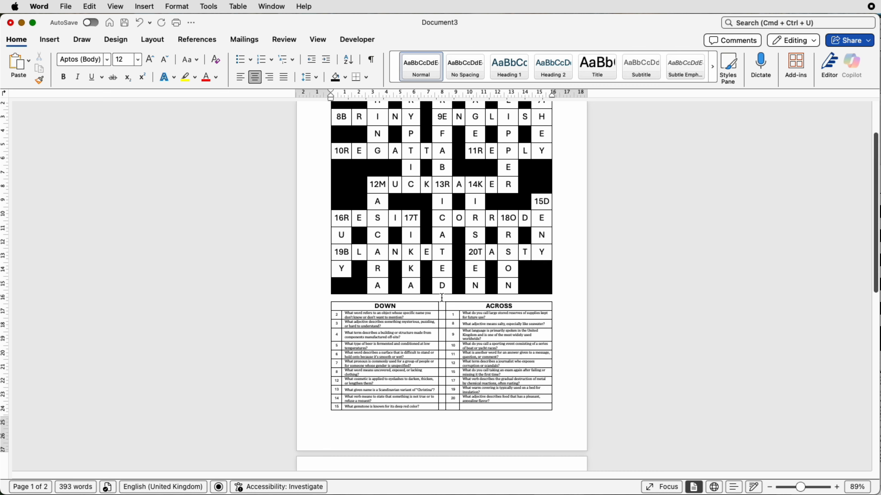
pyautogui.press('Return')
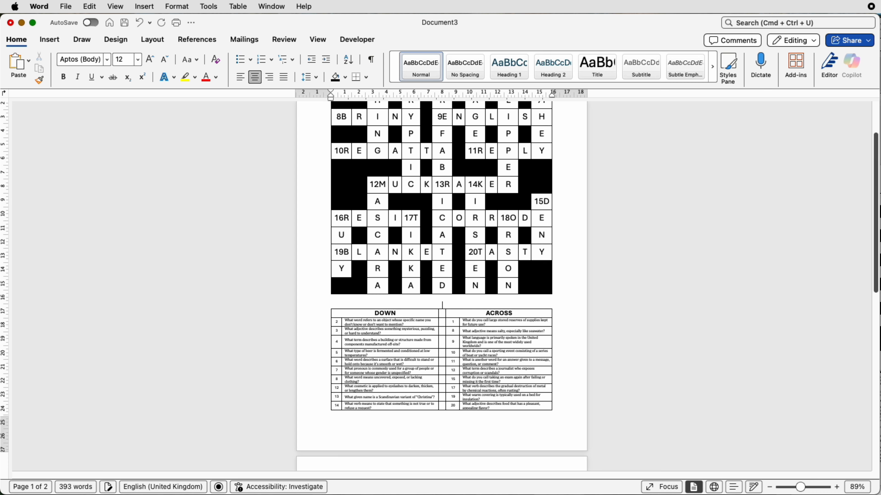
# - Shrink the page's bottom and top margins so the clue table fits on the first page
pyautogui.scroll(-8, 443, 317)
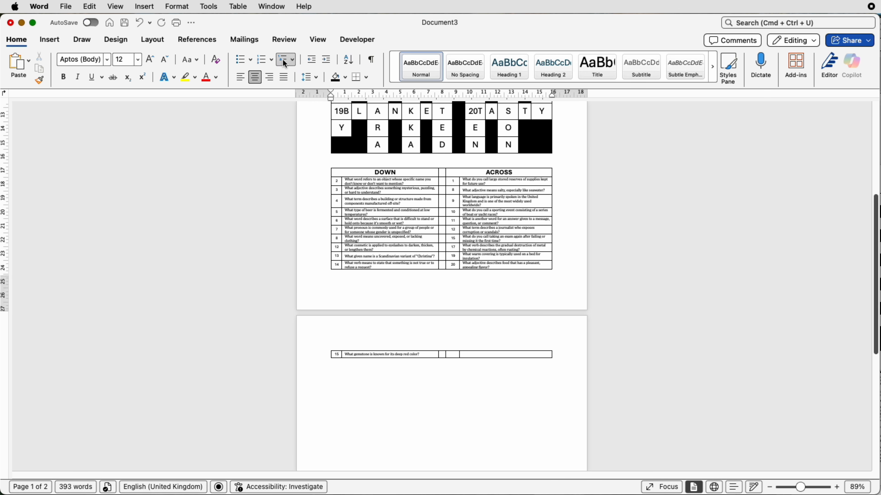
pyautogui.click(317, 40)
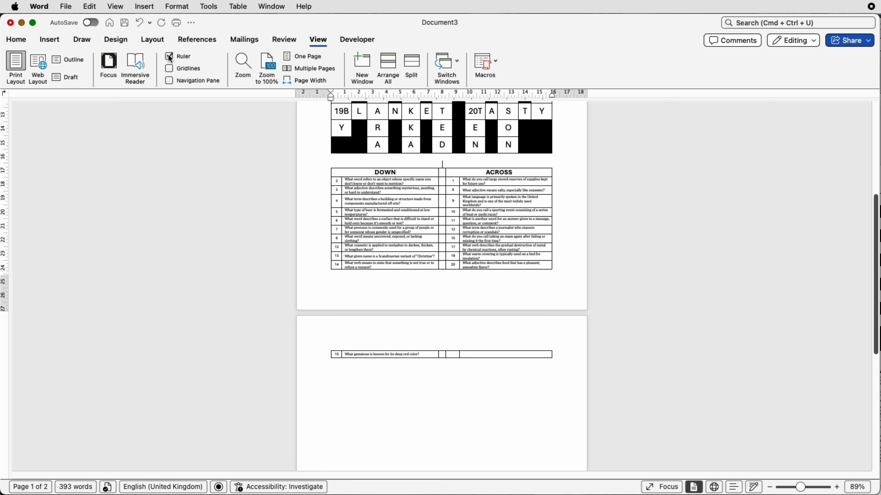
pyautogui.moveTo(6, 277); pyautogui.dragTo(5, 289)
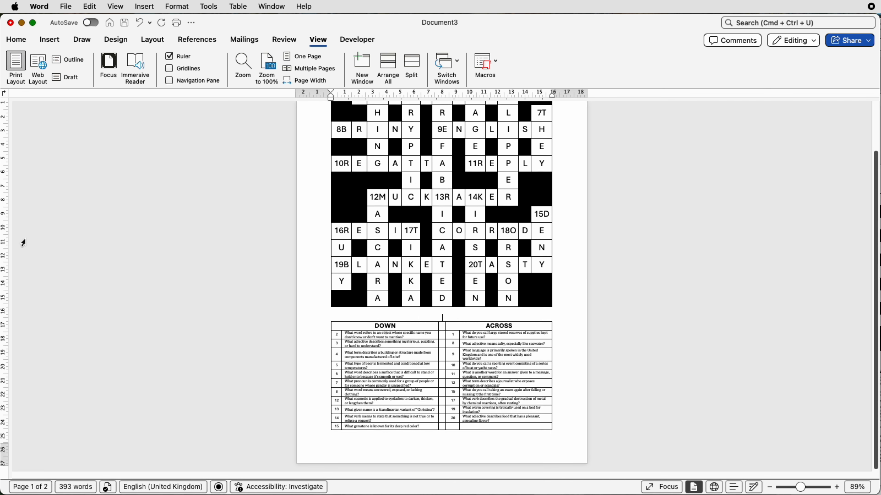
pyautogui.scroll(3, 23, 243)
pyautogui.moveTo(7, 140); pyautogui.dragTo(8, 131)
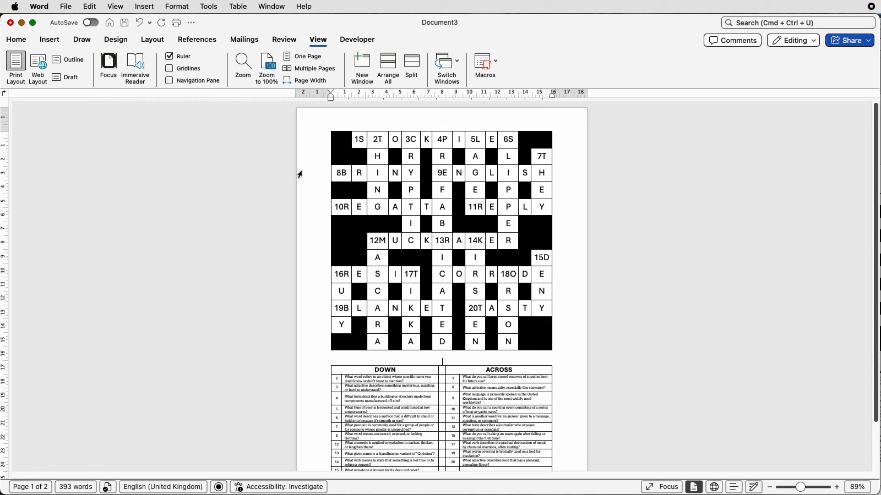
# - Insert a blank line above the crossword grid
pyautogui.click(339, 137)
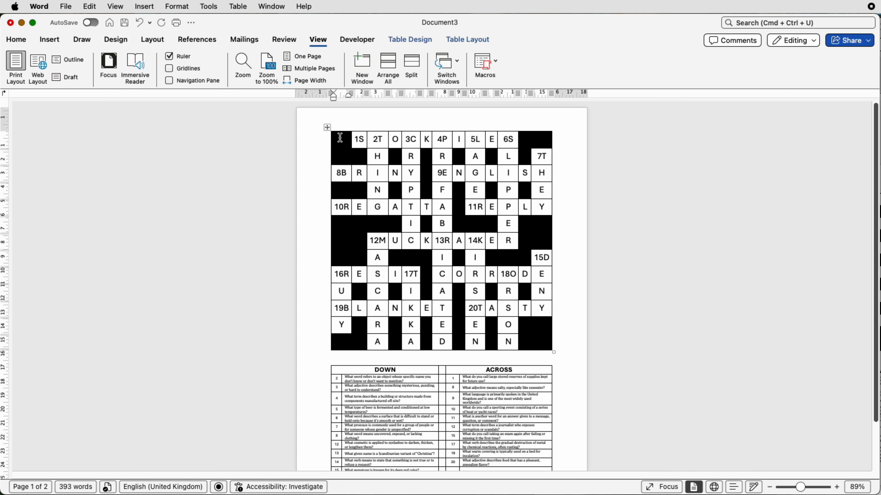
pyautogui.press('Return')
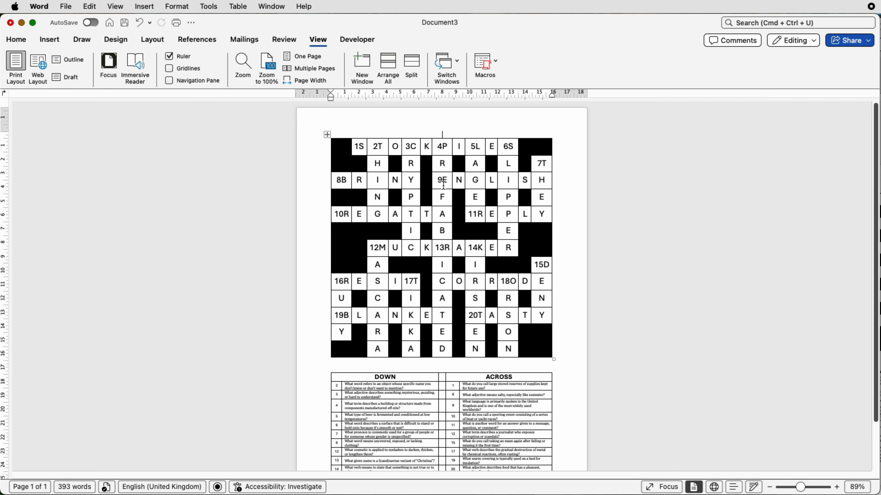
# - Add a second blank line between the crossword grid and the clue table
pyautogui.scroll(-5, 443, 185)
pyautogui.scroll(3, 443, 187)
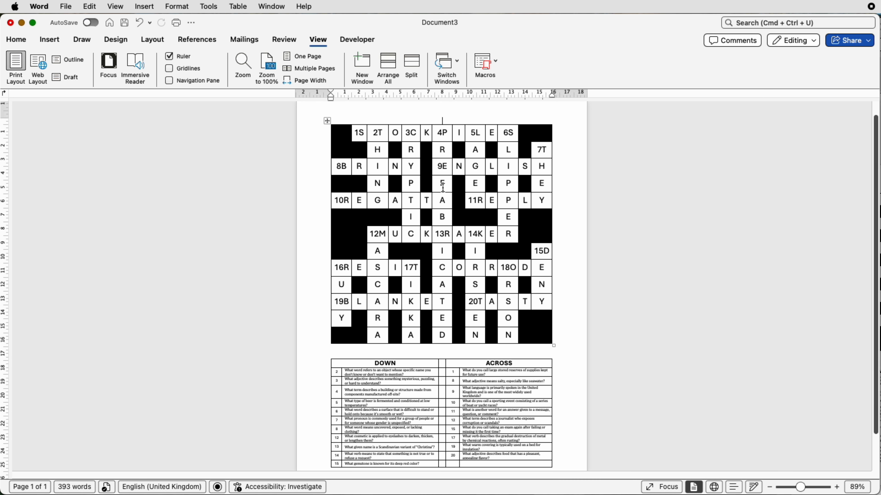
pyautogui.scroll(-2, 443, 187)
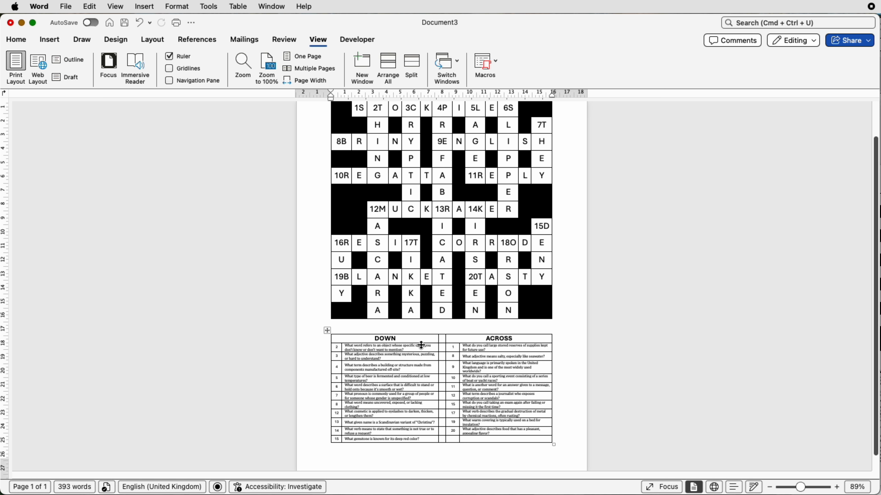
pyautogui.click(422, 327)
pyautogui.press('Return')
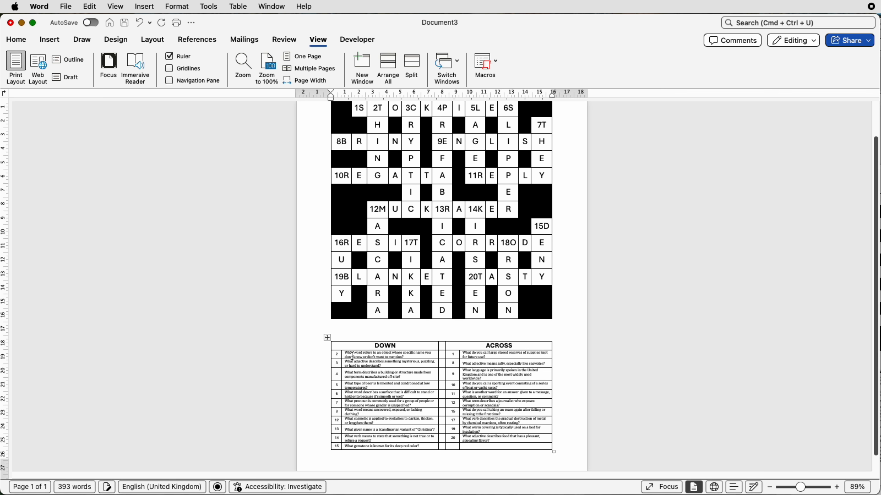
# - Remove all borders from the clue table
pyautogui.click(327, 337)
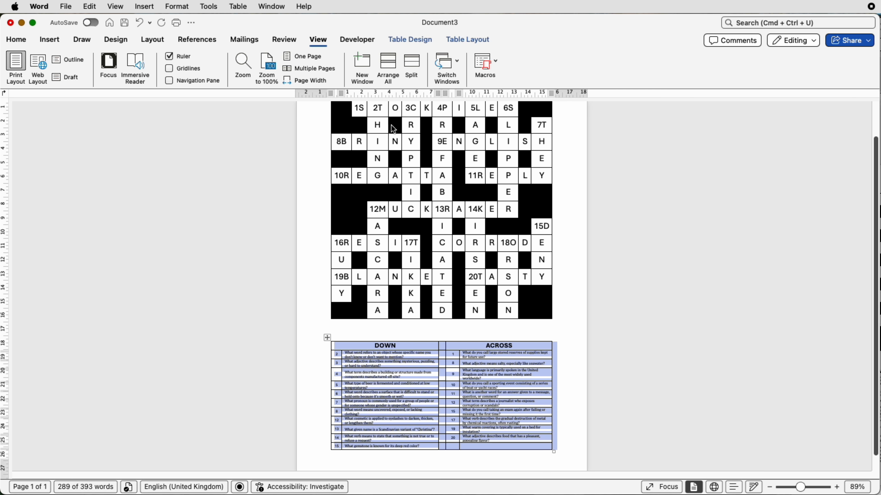
pyautogui.click(417, 39)
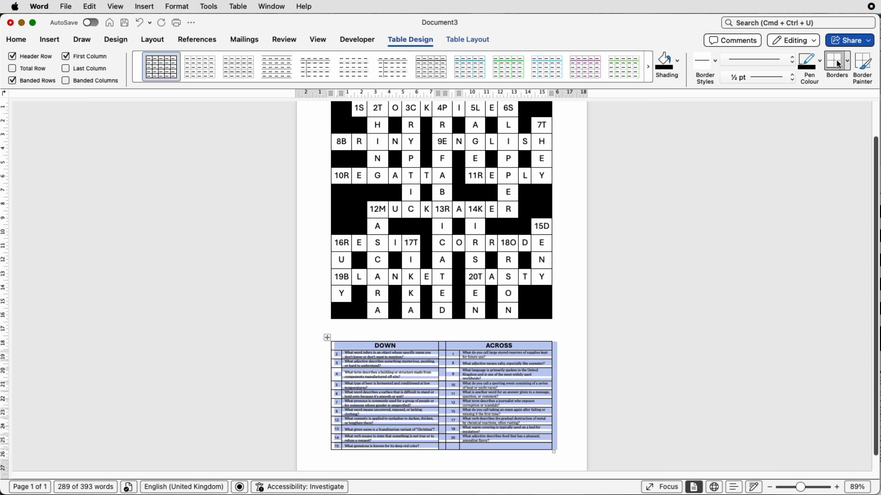
pyautogui.click(848, 64)
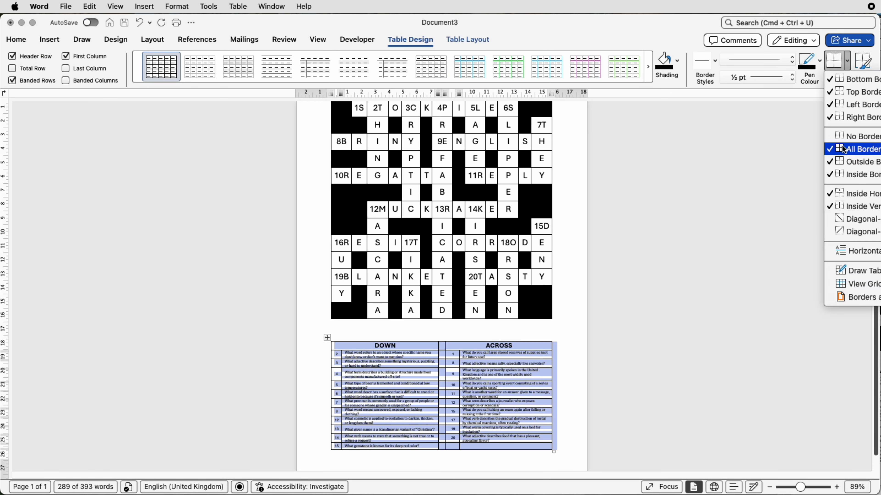
pyautogui.click(843, 139)
pyautogui.click(570, 329)
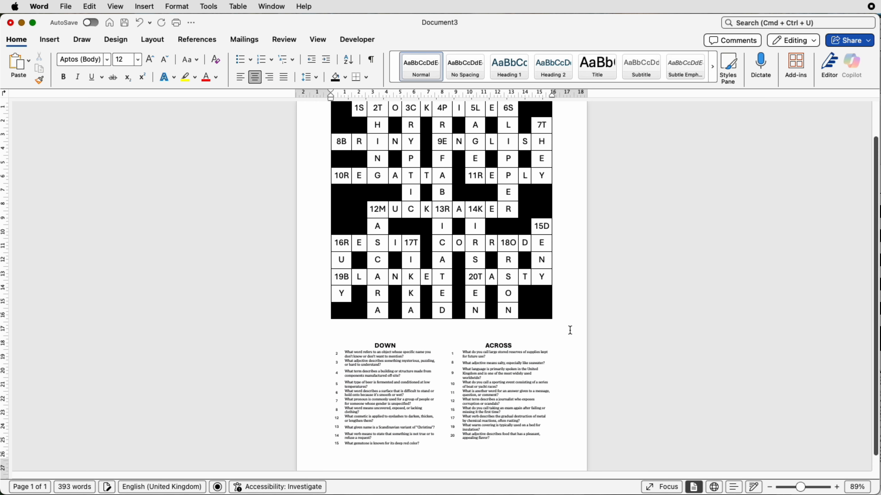
pyautogui.scroll(-1, 569, 361)
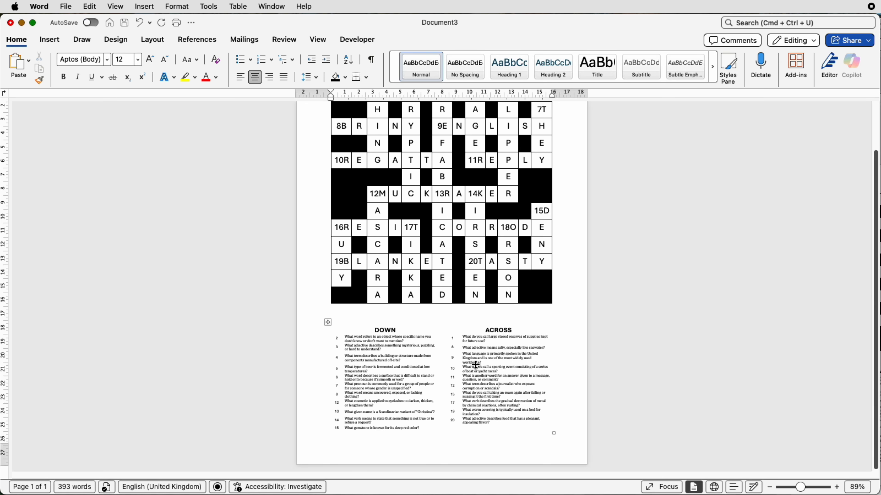
# - Remove the answer letter from the cell numbered 1 and align its number to the top left
pyautogui.scroll(3, 477, 362)
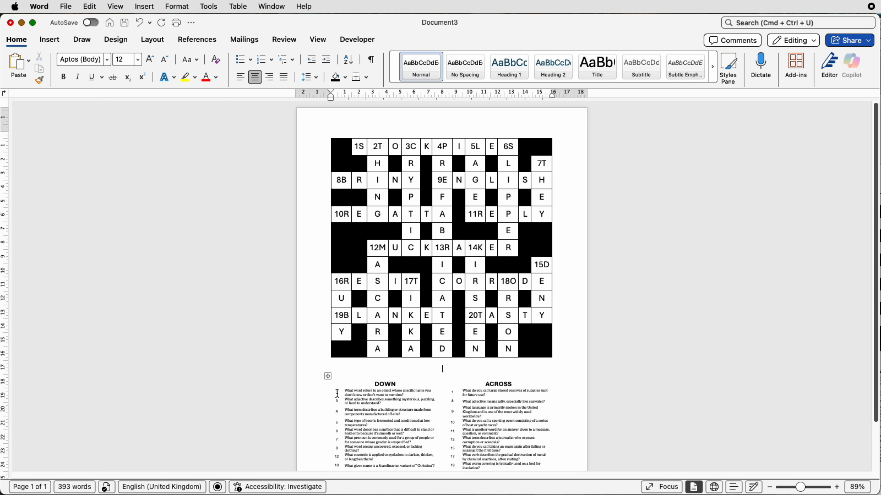
pyautogui.click(361, 147)
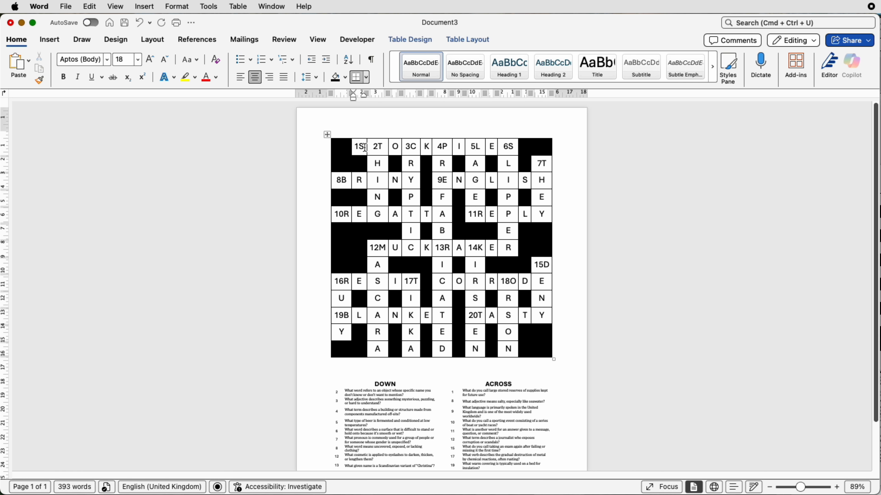
pyautogui.press('BackSpace')
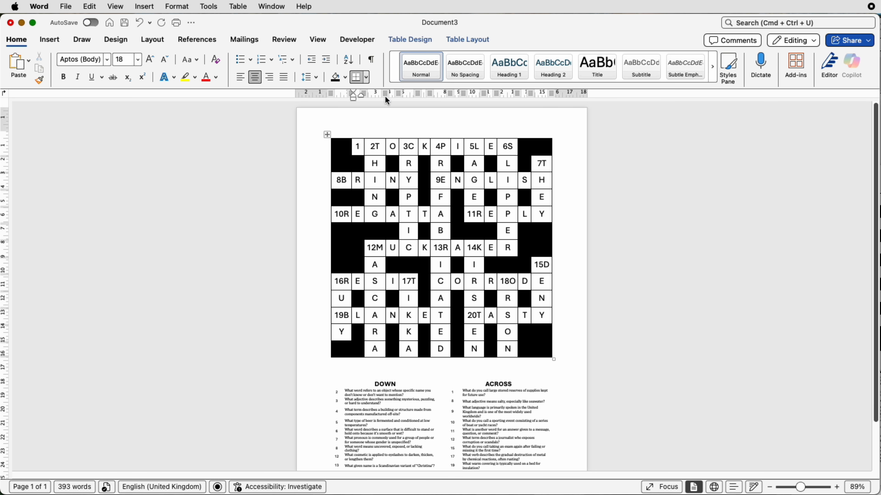
pyautogui.click(410, 39)
pyautogui.click(461, 39)
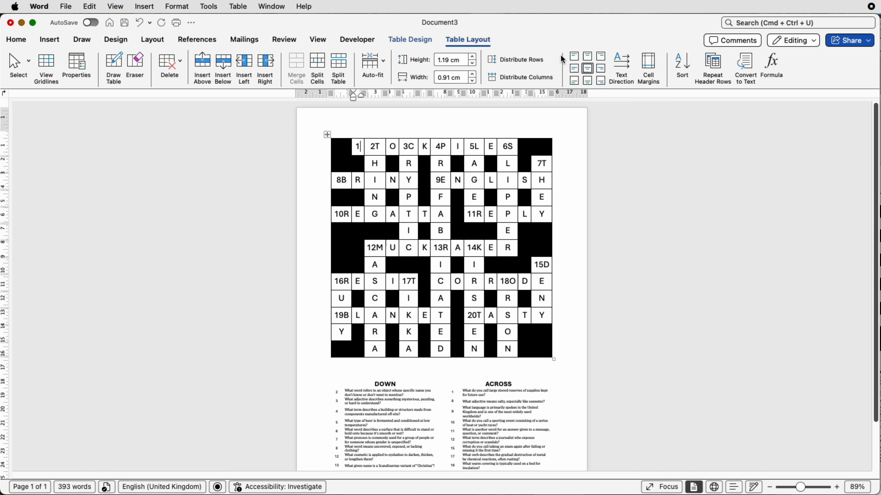
pyautogui.click(575, 58)
# - Delete the answer letters from the cells numbered 2, 3 and 4 and align each number to the top left
pyautogui.click(381, 148)
pyautogui.press('BackSpace')
pyautogui.click(575, 57)
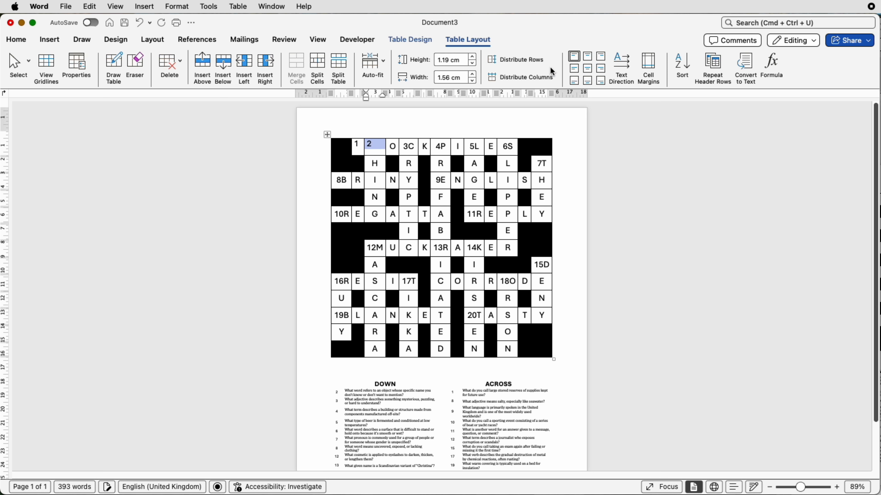
pyautogui.click(417, 148)
pyautogui.press('BackSpace')
pyautogui.click(574, 57)
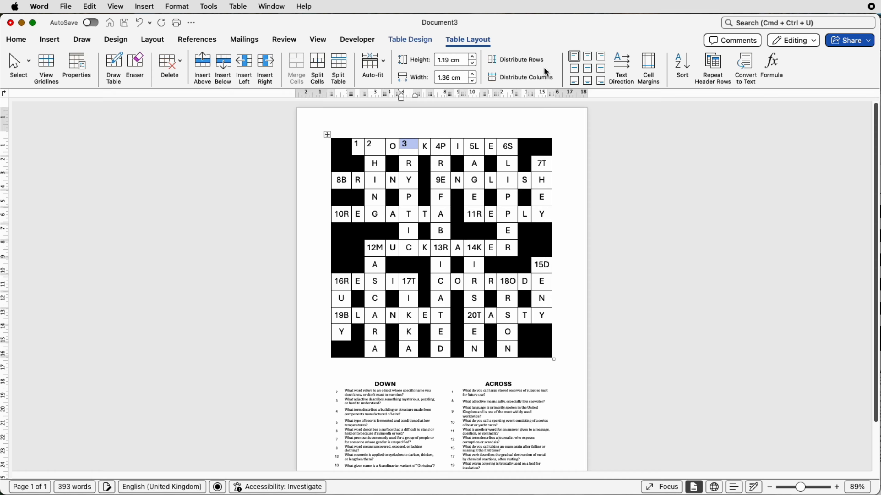
pyautogui.click(445, 146)
pyautogui.press('BackSpace')
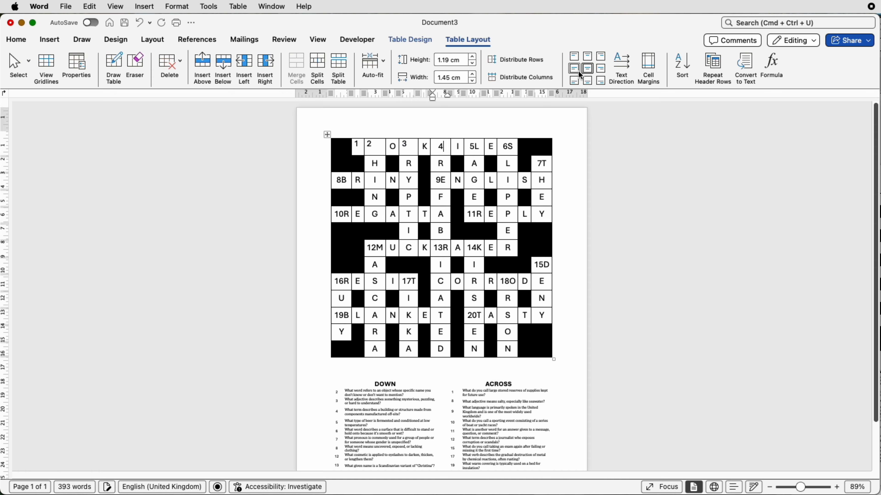
pyautogui.click(575, 57)
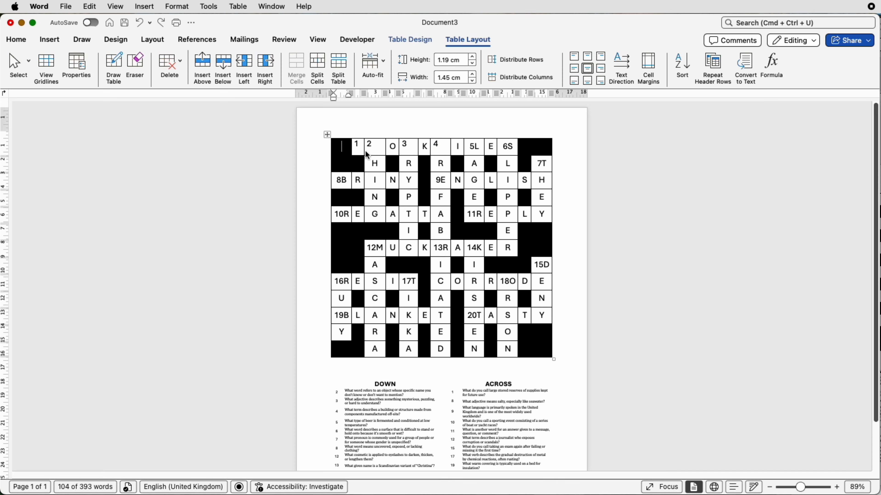
# - Select the whole crossword grid and distribute its columns evenly
pyautogui.click(353, 148)
pyautogui.click(327, 135)
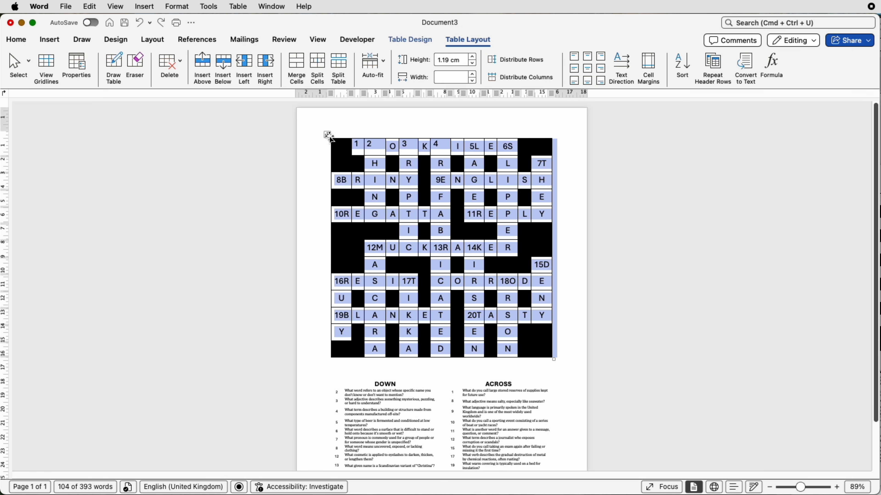
pyautogui.click(499, 78)
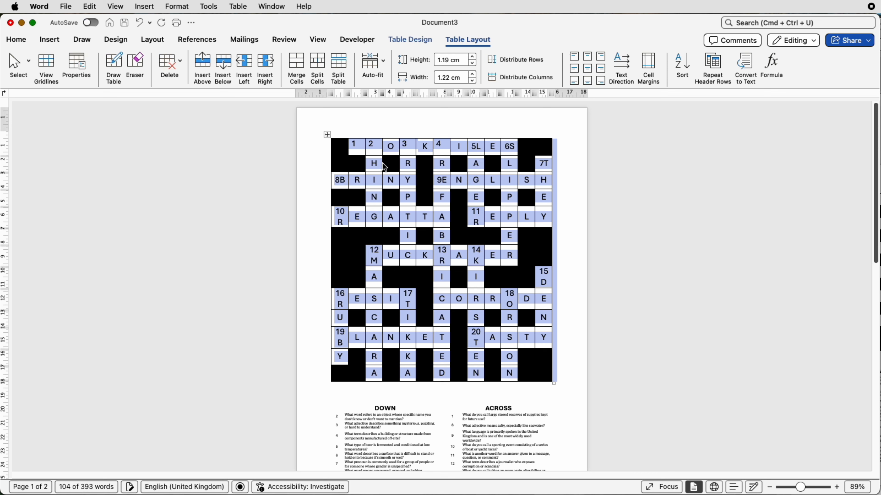
# - Delete the letters O and K from the grid's first row
pyautogui.click(395, 149)
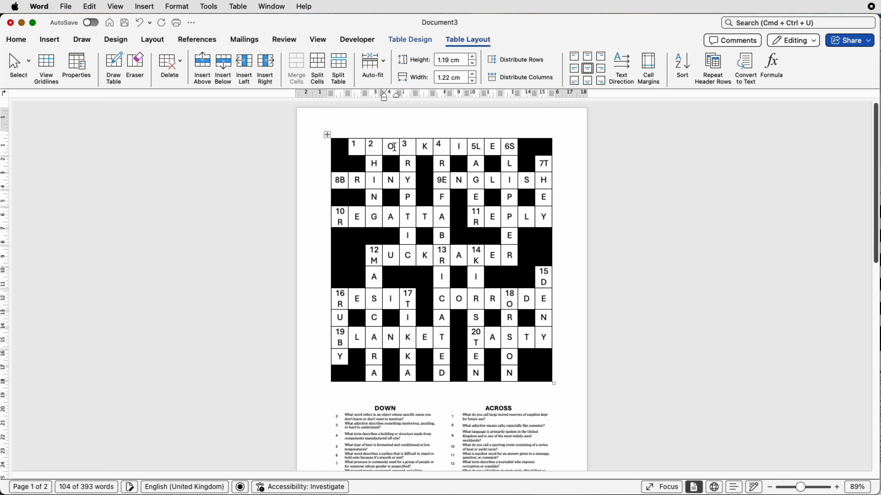
pyautogui.moveTo(394, 147); pyautogui.dragTo(389, 147)
pyautogui.press('BackSpace')
pyautogui.click(427, 150)
pyautogui.press('BackSpace')
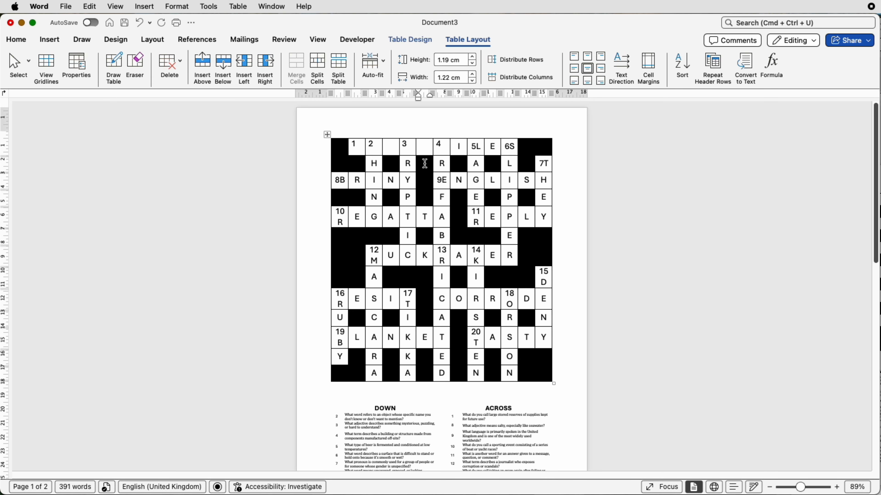
# - Cut the answer letters for clues 2, 3 and 8 out of the grid's upper left area
pyautogui.moveTo(373, 164); pyautogui.dragTo(375, 208)
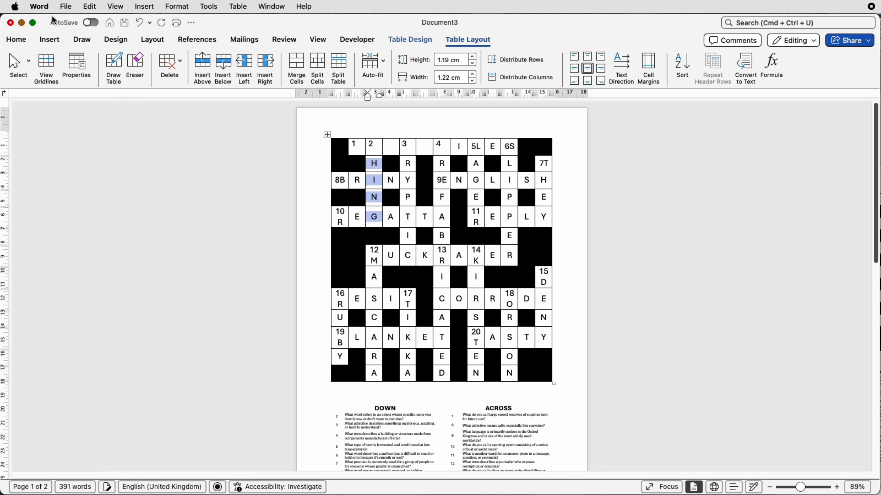
pyautogui.click(16, 39)
pyautogui.click(41, 60)
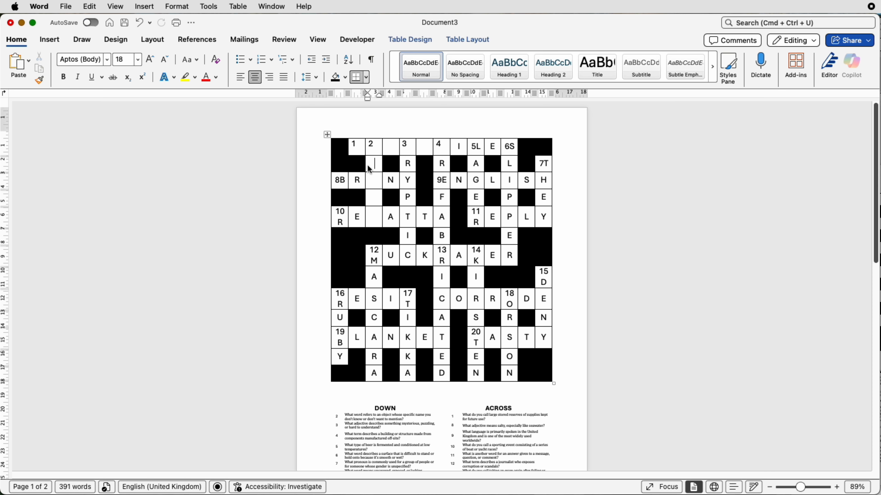
pyautogui.moveTo(356, 180); pyautogui.dragTo(411, 181)
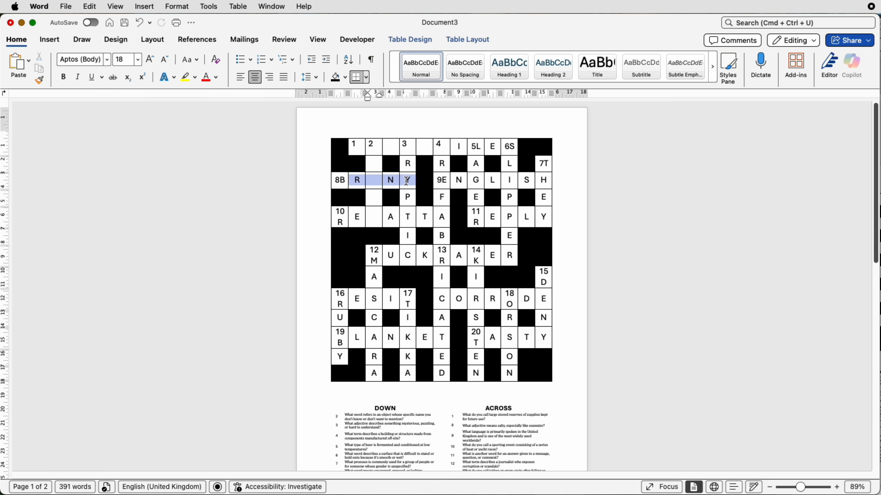
pyautogui.click(41, 59)
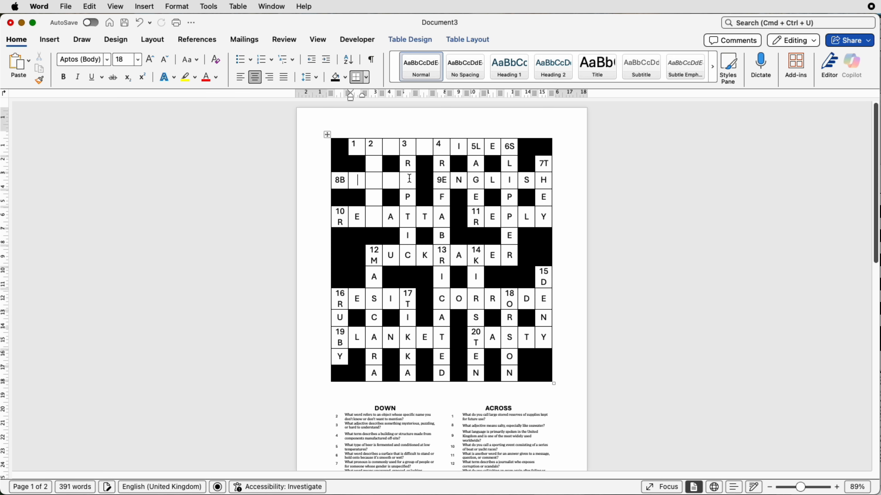
pyautogui.moveTo(404, 163); pyautogui.dragTo(407, 256)
pyautogui.click(40, 57)
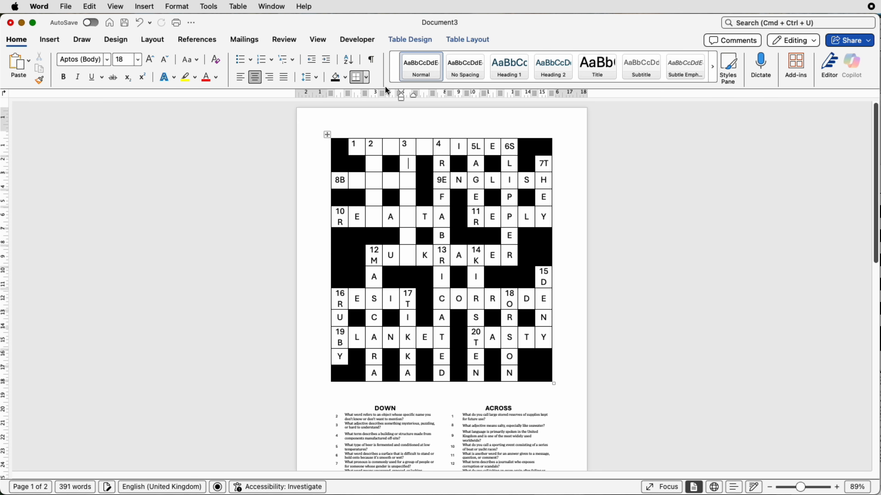
# - Remove the answer letter from the cell numbered 5 and align its number to the top left
pyautogui.click(486, 149)
pyautogui.press('BackSpace')
pyautogui.click(474, 45)
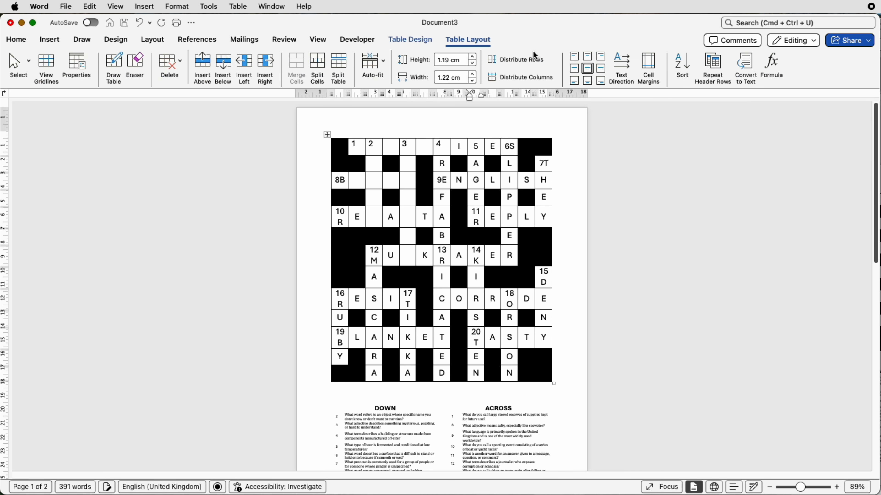
pyautogui.click(574, 57)
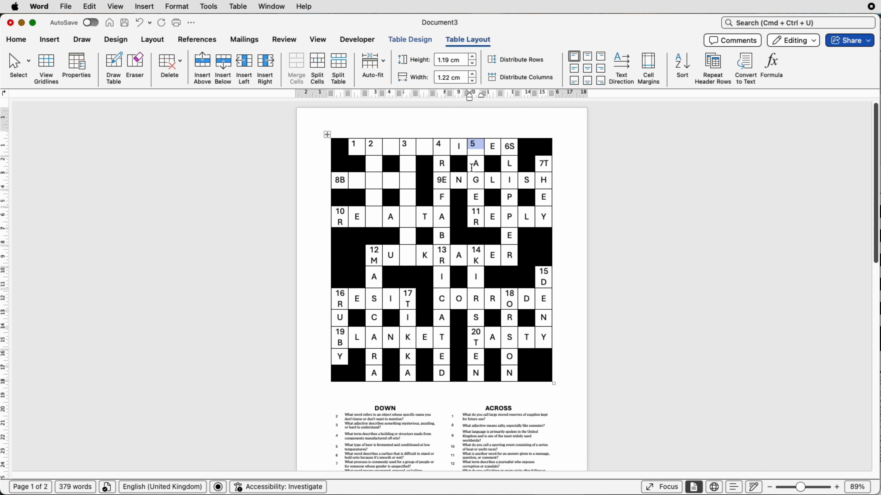
# - Cut the answer letters for clues 5, 6, 7, 9 and 11 out of the grid's upper right area
pyautogui.moveTo(475, 164); pyautogui.dragTo(476, 197)
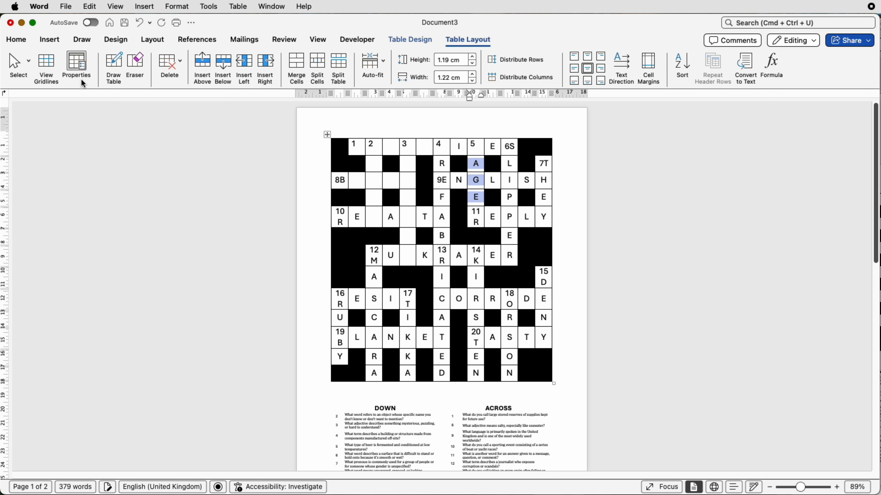
pyautogui.click(20, 42)
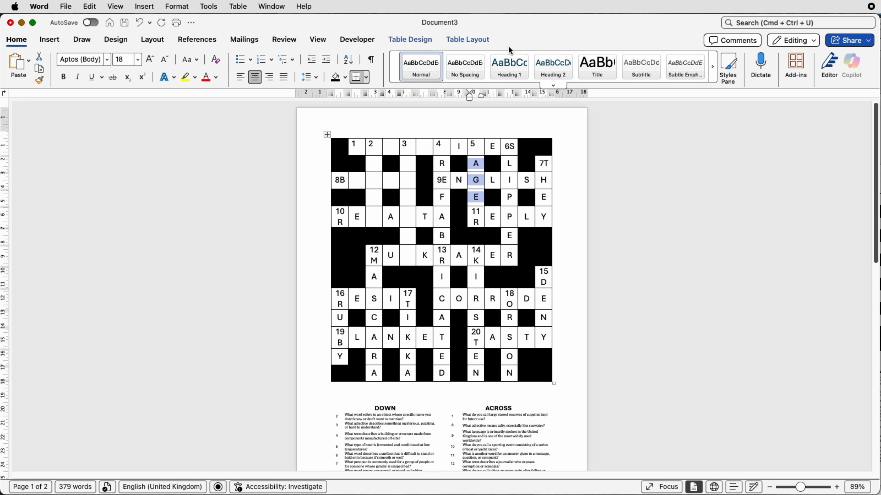
pyautogui.click(41, 59)
pyautogui.moveTo(458, 179); pyautogui.dragTo(540, 179)
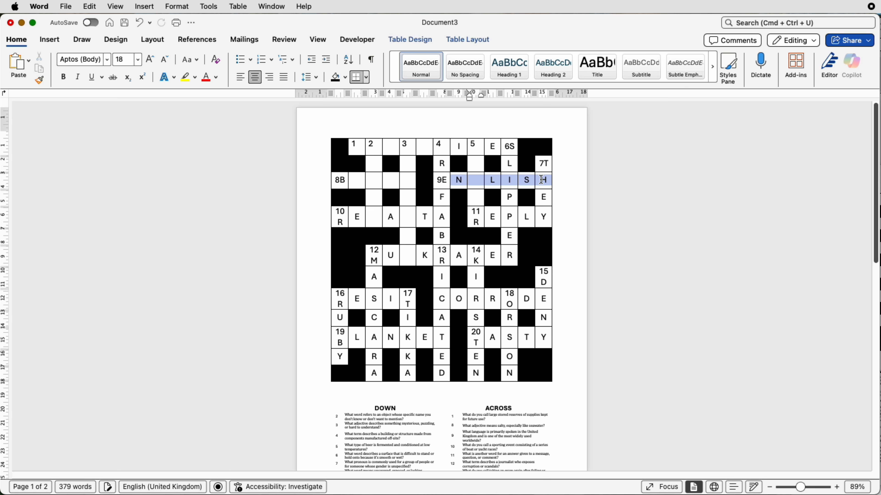
pyautogui.click(39, 57)
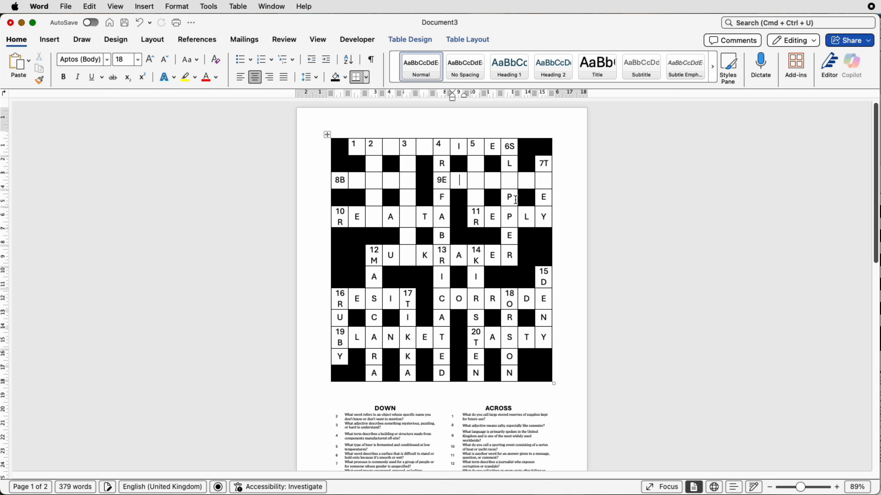
pyautogui.moveTo(547, 183); pyautogui.dragTo(544, 216)
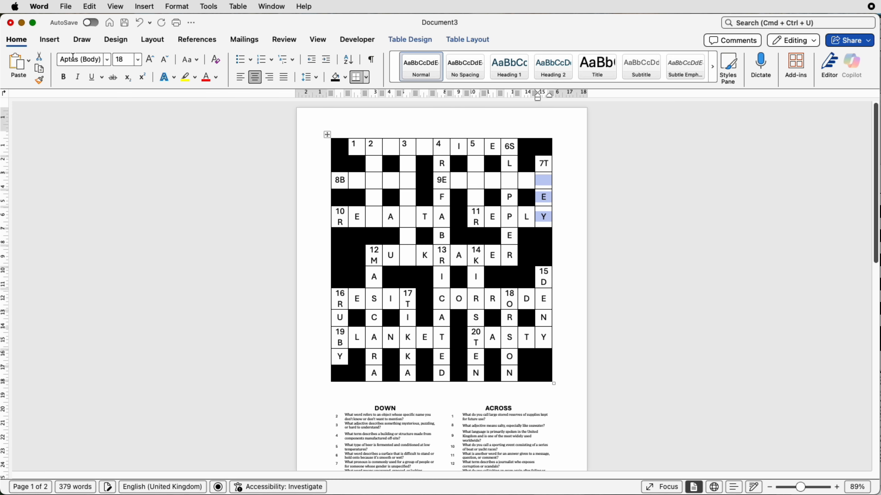
pyautogui.click(40, 62)
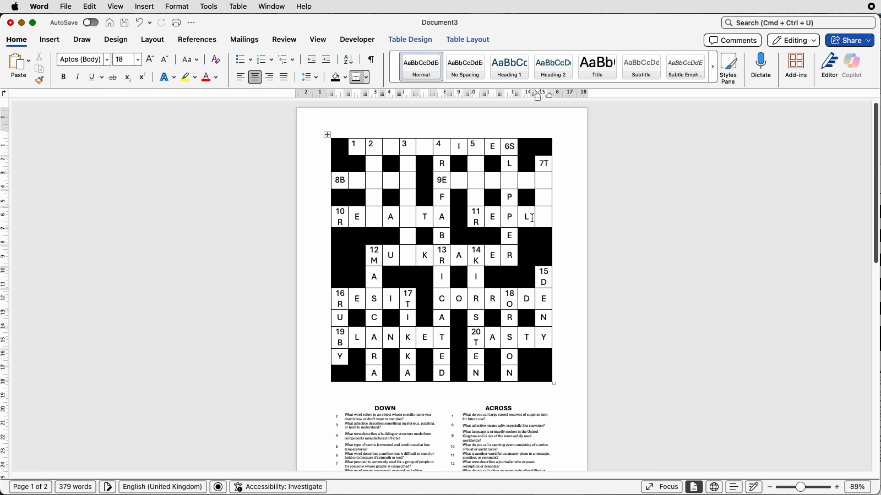
pyautogui.moveTo(539, 217); pyautogui.dragTo(487, 218)
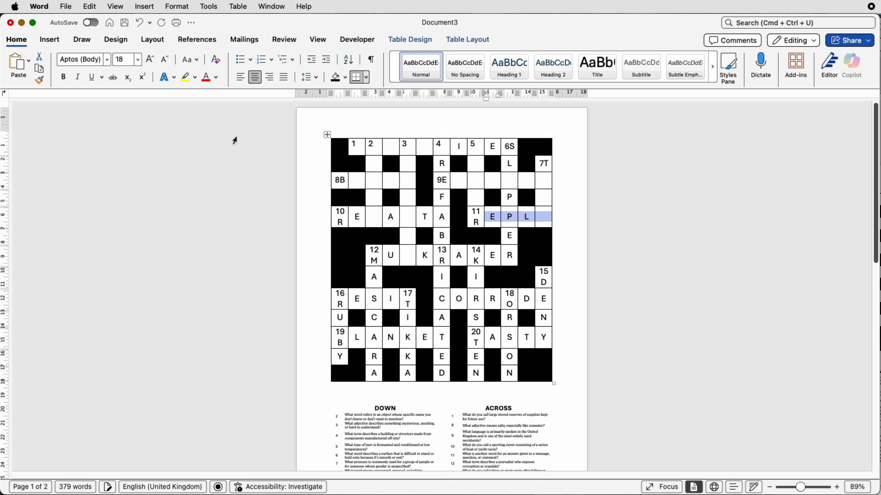
pyautogui.click(39, 57)
pyautogui.moveTo(509, 166); pyautogui.dragTo(509, 258)
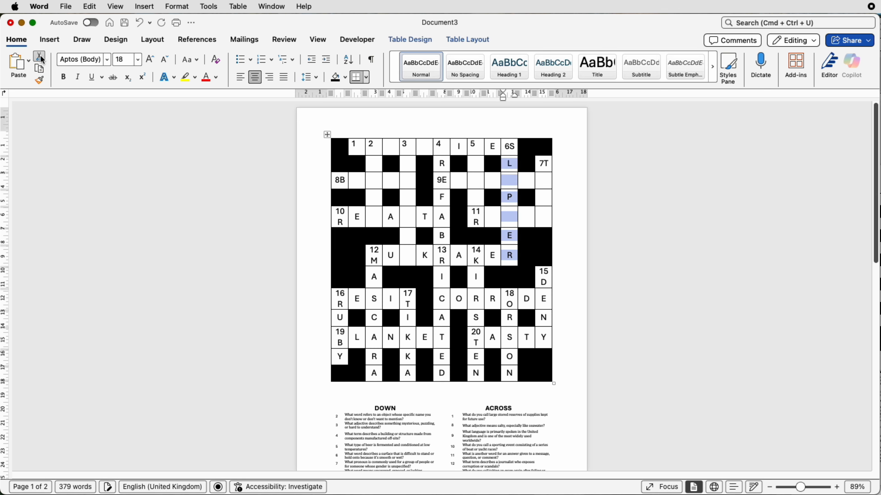
pyautogui.click(39, 57)
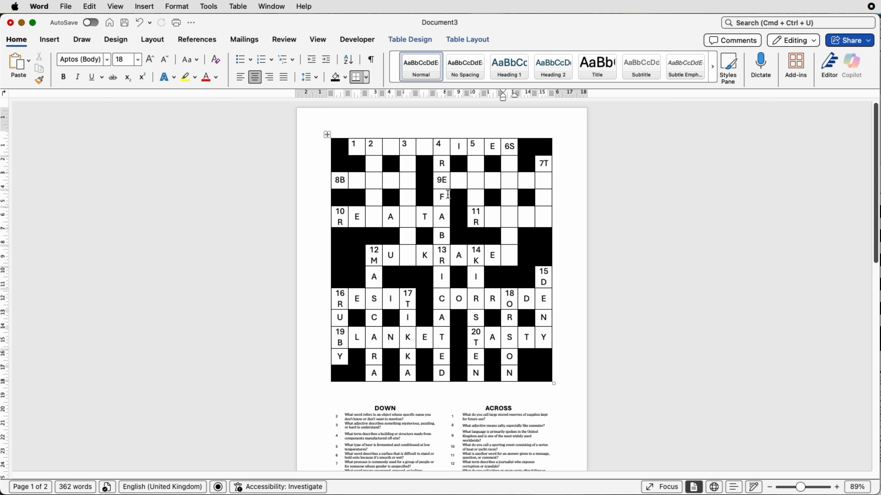
# - Delete the stray letter in the grid's second row and the letter after clue number 8
pyautogui.click(445, 164)
pyautogui.press('BackSpace')
pyautogui.click(348, 181)
pyautogui.press('BackSpace')
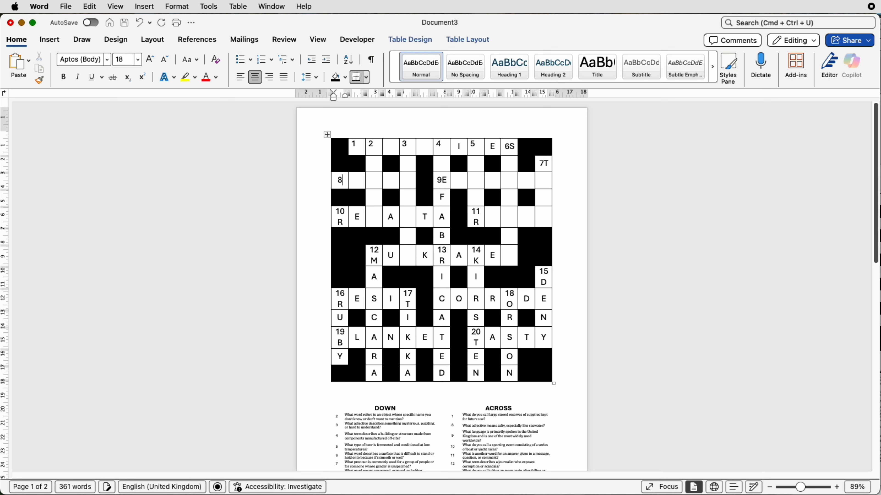
# - Cut all answer letters out of the middle and lower rows and columns of the grid
pyautogui.moveTo(354, 217); pyautogui.dragTo(441, 218)
pyautogui.click(39, 57)
pyautogui.moveTo(441, 277); pyautogui.dragTo(441, 373)
pyautogui.click(39, 57)
pyautogui.moveTo(374, 277); pyautogui.dragTo(373, 374)
pyautogui.click(39, 57)
pyautogui.moveTo(355, 337); pyautogui.dragTo(425, 337)
pyautogui.click(38, 57)
pyautogui.moveTo(458, 298); pyautogui.dragTo(493, 299)
pyautogui.click(39, 56)
pyautogui.moveTo(476, 276); pyautogui.dragTo(478, 321)
pyautogui.click(39, 56)
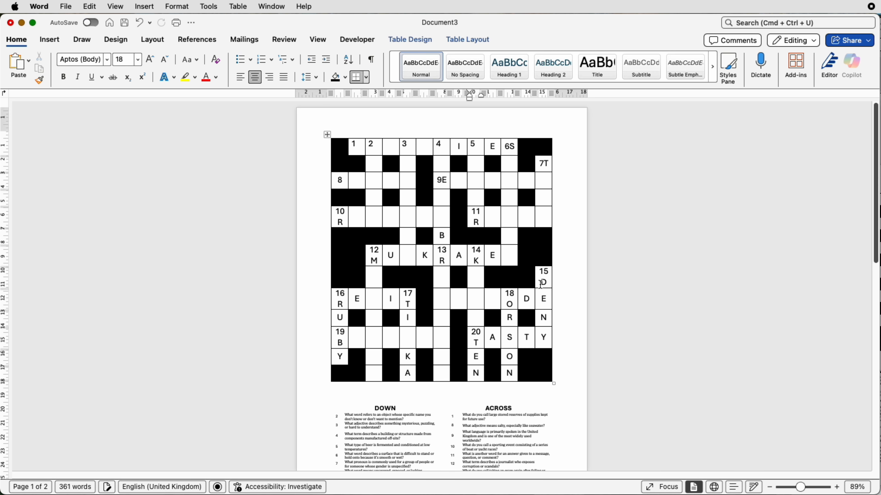
pyautogui.moveTo(543, 281); pyautogui.dragTo(543, 337)
pyautogui.click(38, 57)
pyautogui.moveTo(492, 332); pyautogui.dragTo(526, 332)
pyautogui.click(39, 57)
pyautogui.moveTo(475, 351); pyautogui.dragTo(476, 368)
pyautogui.click(39, 57)
pyautogui.moveTo(509, 313); pyautogui.dragTo(509, 369)
pyautogui.click(39, 57)
# - Delete the remaining letters left beside clue numbers and in the first row of the grid
pyautogui.click(448, 181)
pyautogui.press('BackSpace')
pyautogui.click(462, 147)
pyautogui.press('BackSpace')
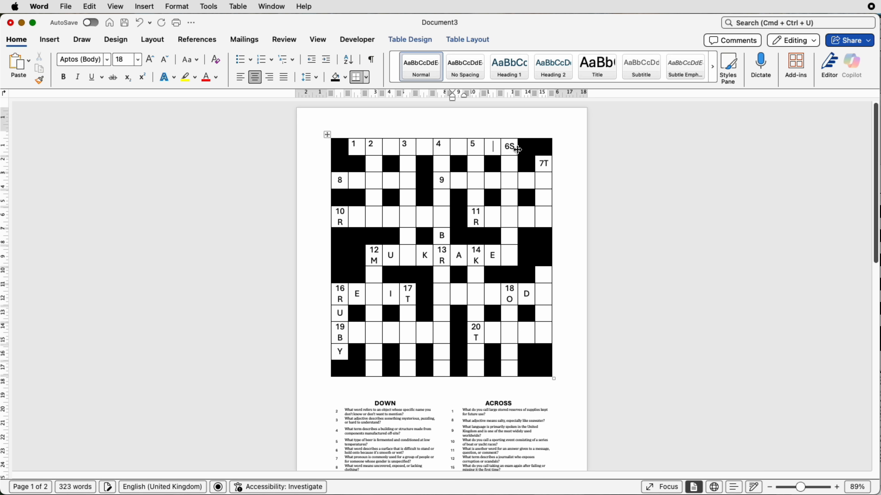
pyautogui.click(445, 231)
pyautogui.press('BackSpace')
pyautogui.click(463, 250)
pyautogui.press('BackSpace')
pyautogui.click(480, 256)
pyautogui.press('BackSpace')
pyautogui.click(495, 250)
pyautogui.press('BackSpace')
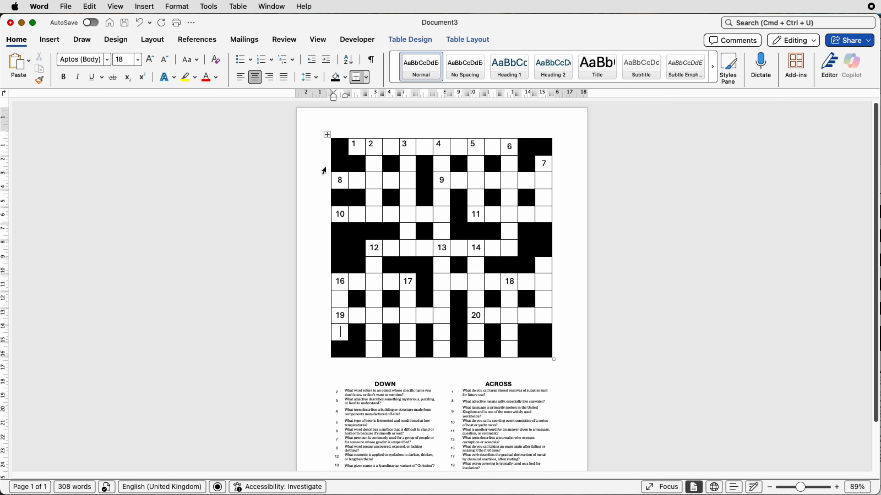
# - Select the whole grid and align all cell contents to the top left
pyautogui.click(327, 134)
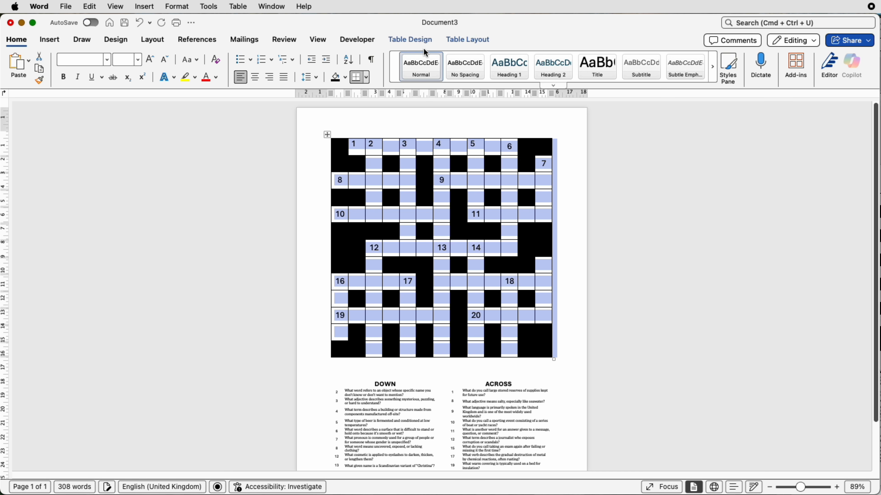
pyautogui.click(454, 41)
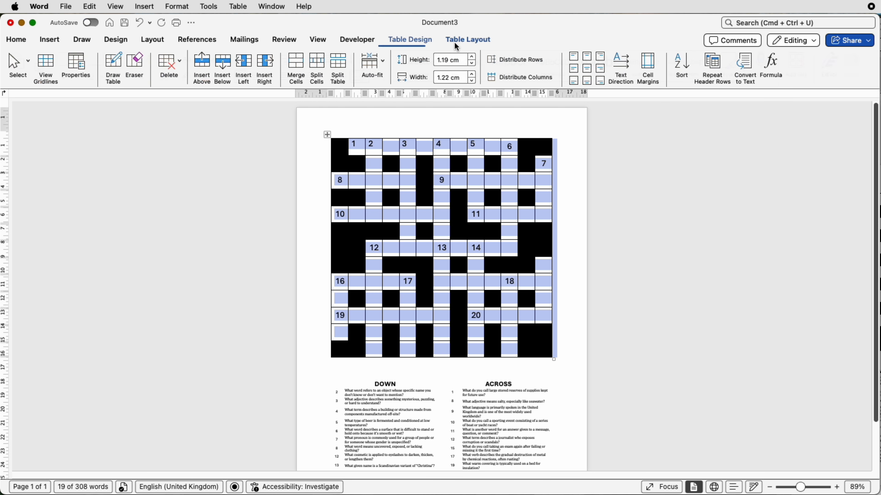
pyautogui.click(574, 57)
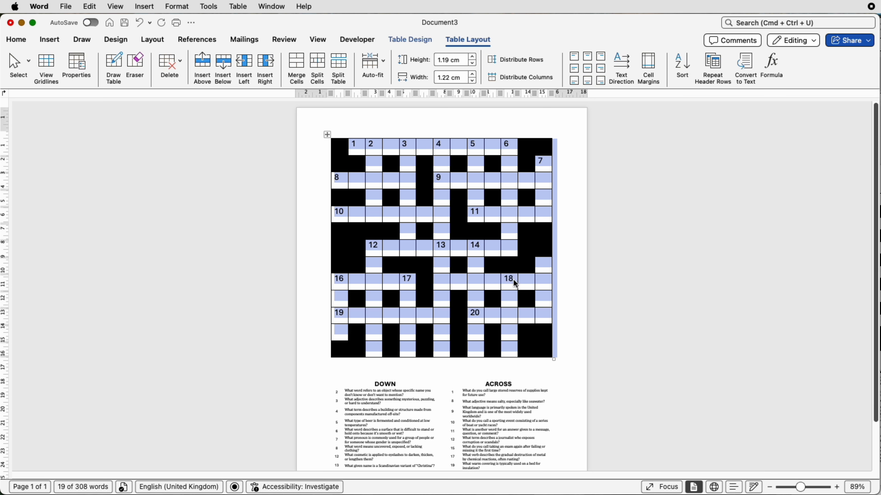
# - Decrease the whole grid's font size by three steps
pyautogui.click(19, 40)
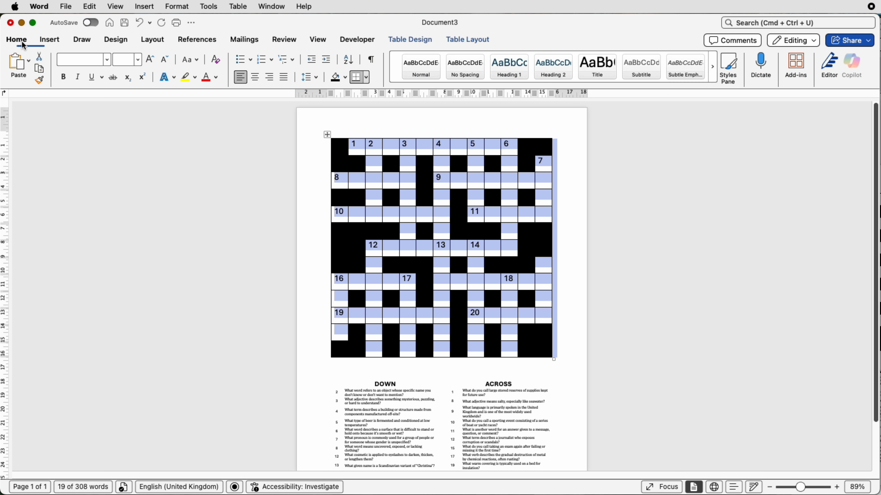
pyautogui.click(164, 64)
pyautogui.click(163, 62)
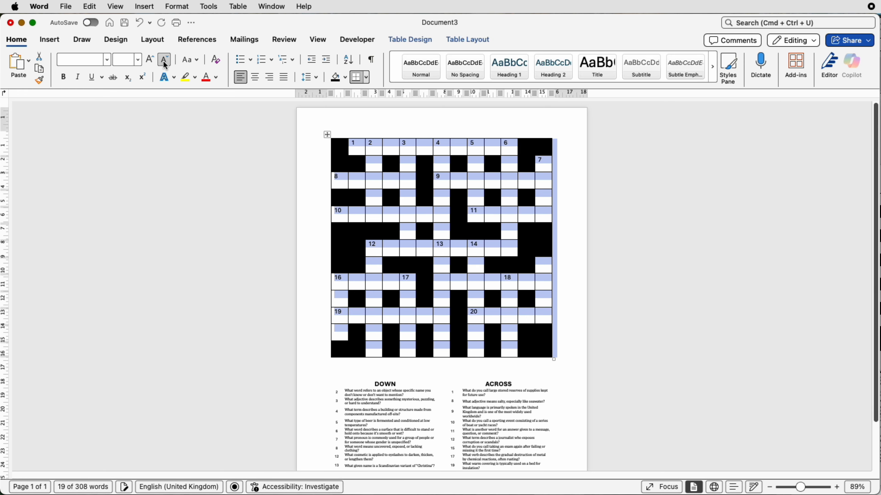
pyautogui.click(164, 63)
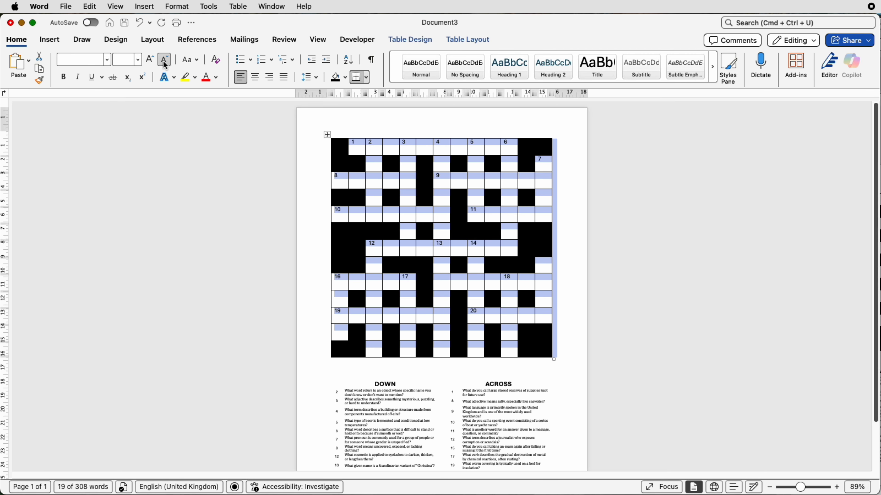
pyautogui.click(573, 246)
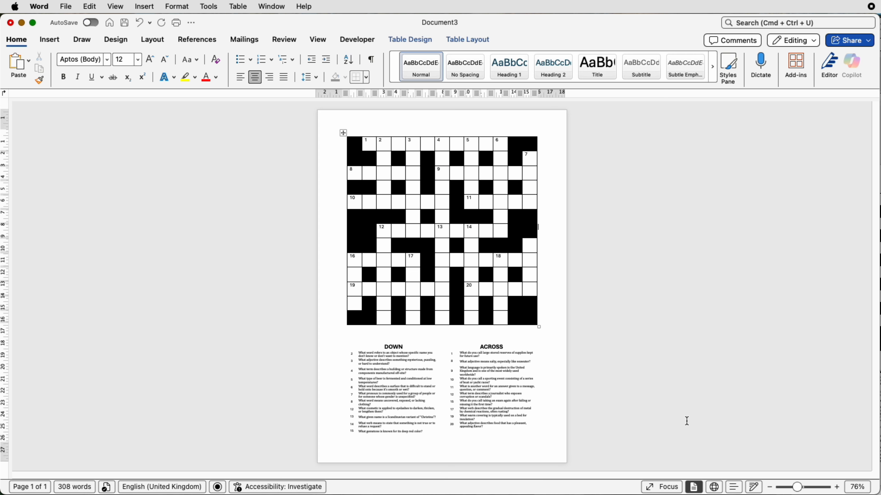